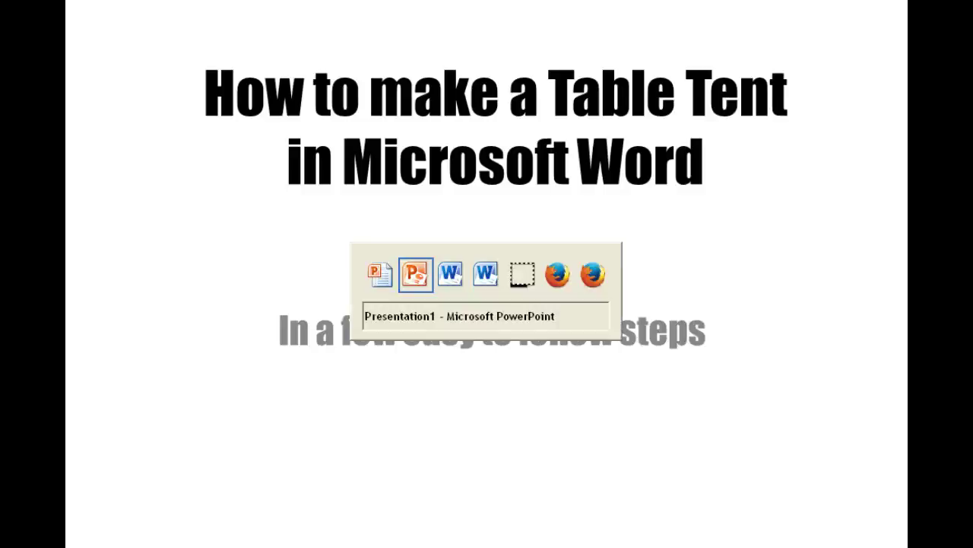
# - Switch to the Word document holding the finished Guiding Reading table tent and examine its two mirrored halves
pyautogui.hotkey('alt', 'Tab')
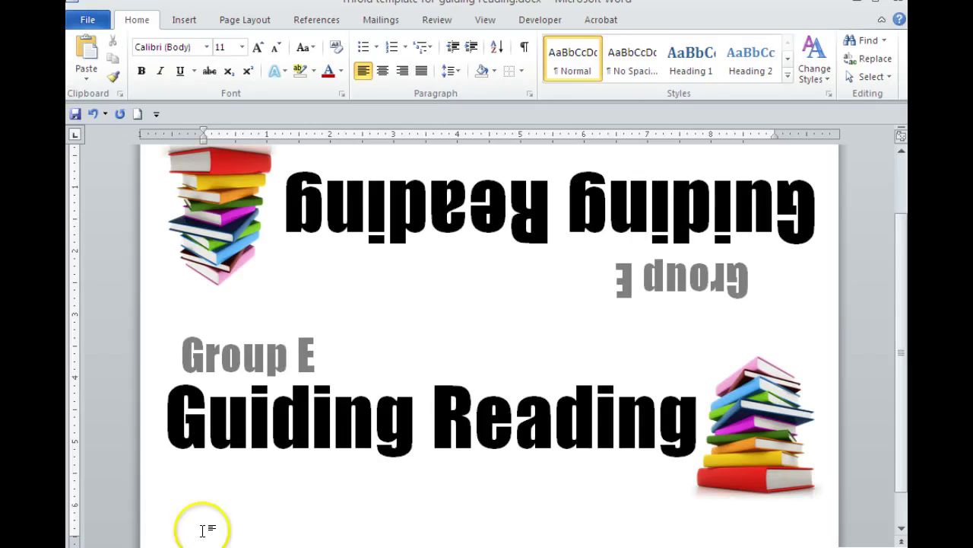
pyautogui.scroll(3, 276, 500)
pyautogui.scroll(-3, 275, 499)
pyautogui.scroll(1, 271, 500)
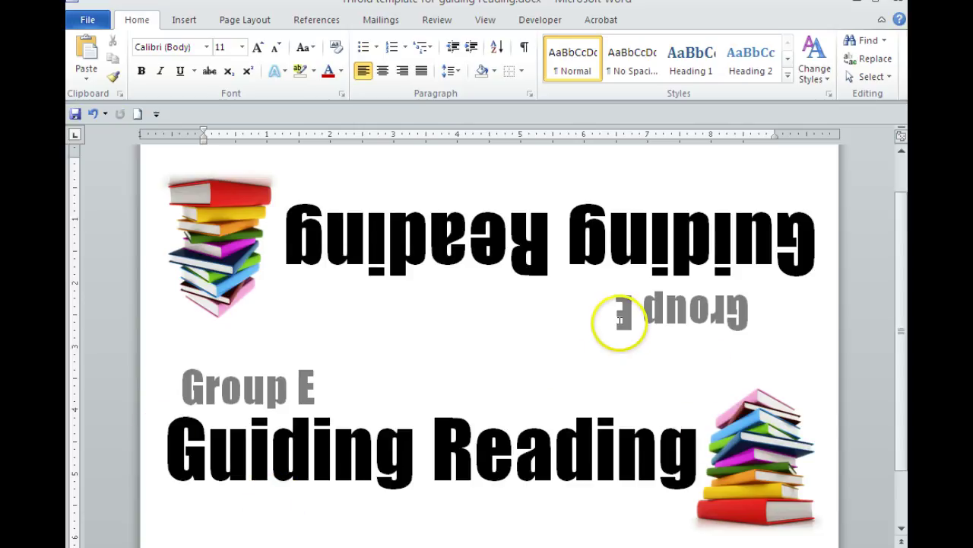
pyautogui.click(550, 239)
pyautogui.click(537, 168)
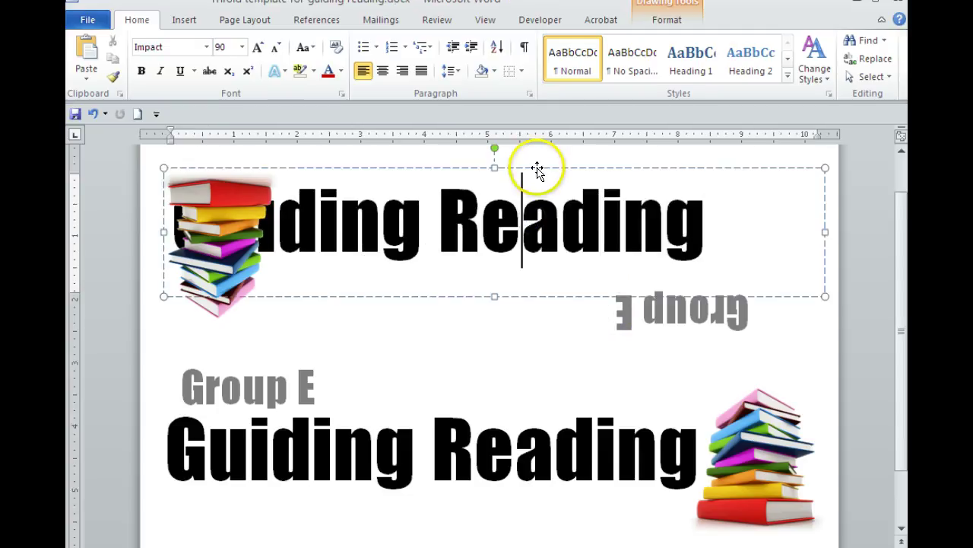
pyautogui.rightClick(538, 169)
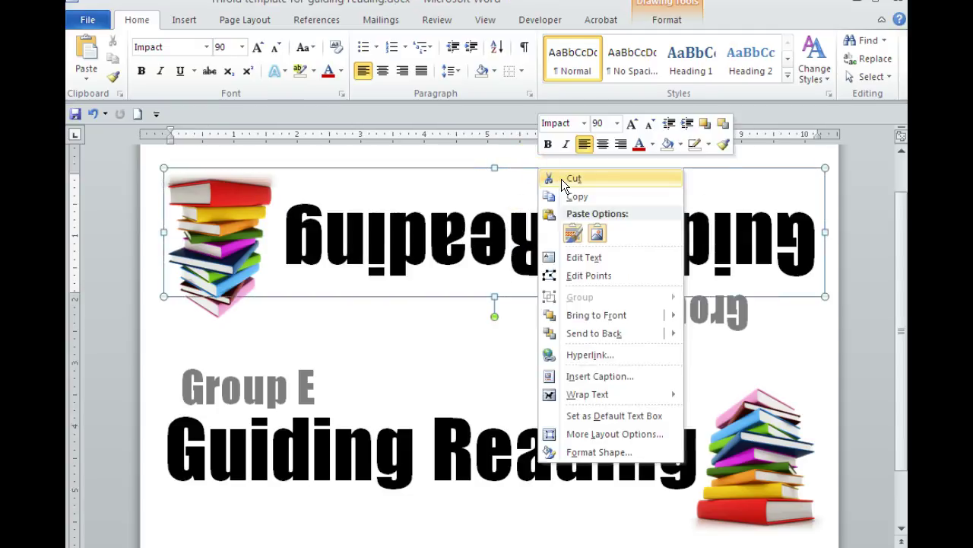
pyautogui.click(567, 179)
pyautogui.click(658, 295)
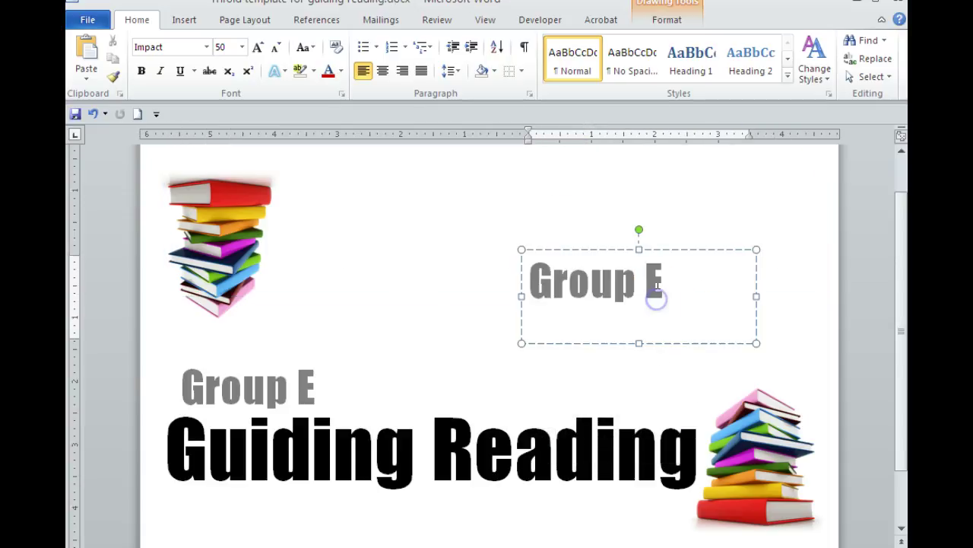
pyautogui.click(681, 251)
pyautogui.rightClick(681, 251)
pyautogui.click(687, 256)
pyautogui.click(226, 218)
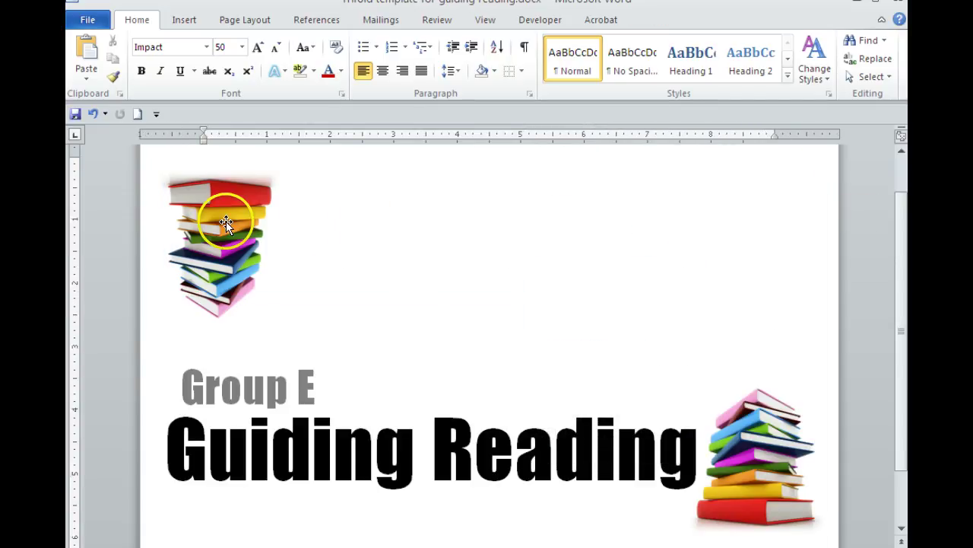
pyautogui.rightClick(228, 219)
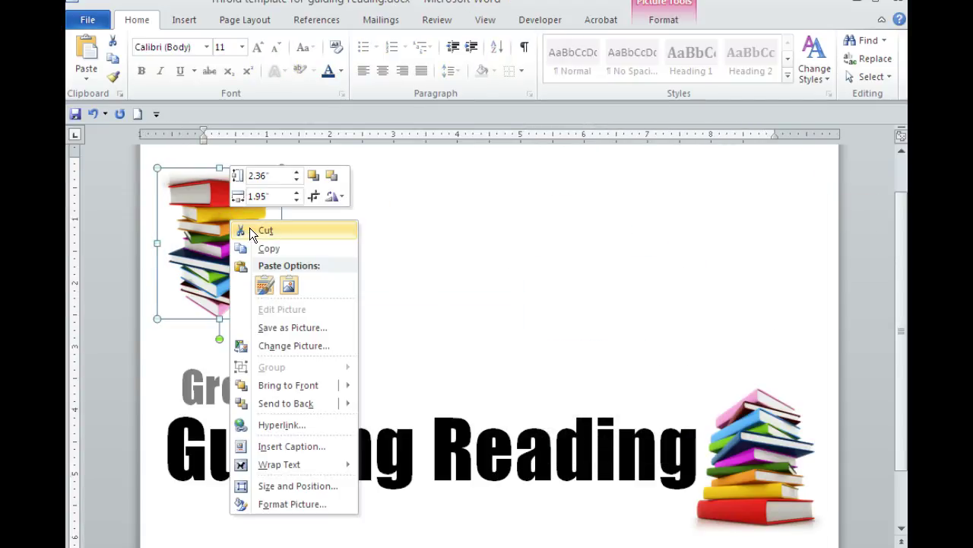
pyautogui.click(251, 228)
pyautogui.hotkey('ctrl', 'z')
pyautogui.hotkey('ctrl', 'z')
pyautogui.hotkey('ctrl', 'z')
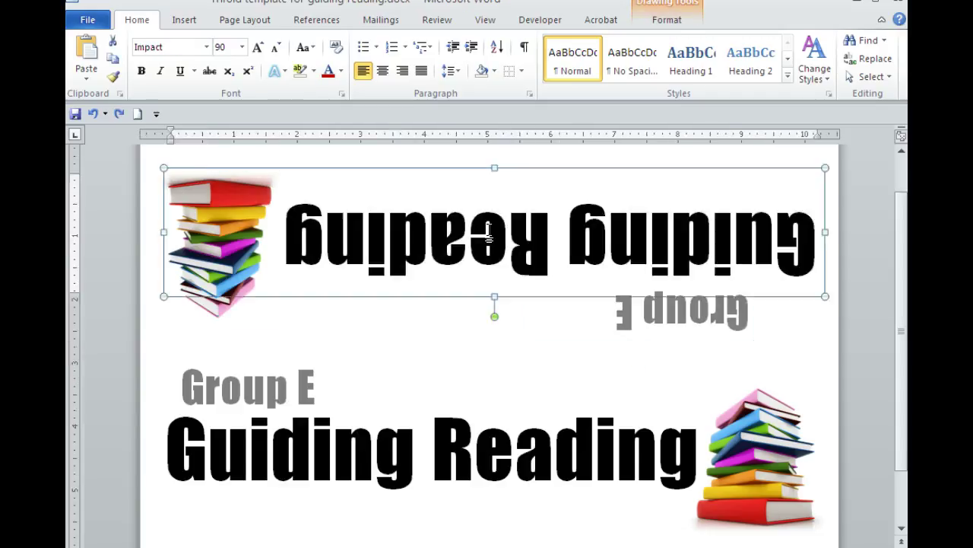
pyautogui.hotkey('ctrl', 'z')
# - Cut the upright book picture, "Guiding Reading" text box and "Group E" text box from the lower half of the page
pyautogui.click(513, 297)
pyautogui.scroll(-2, 561, 305)
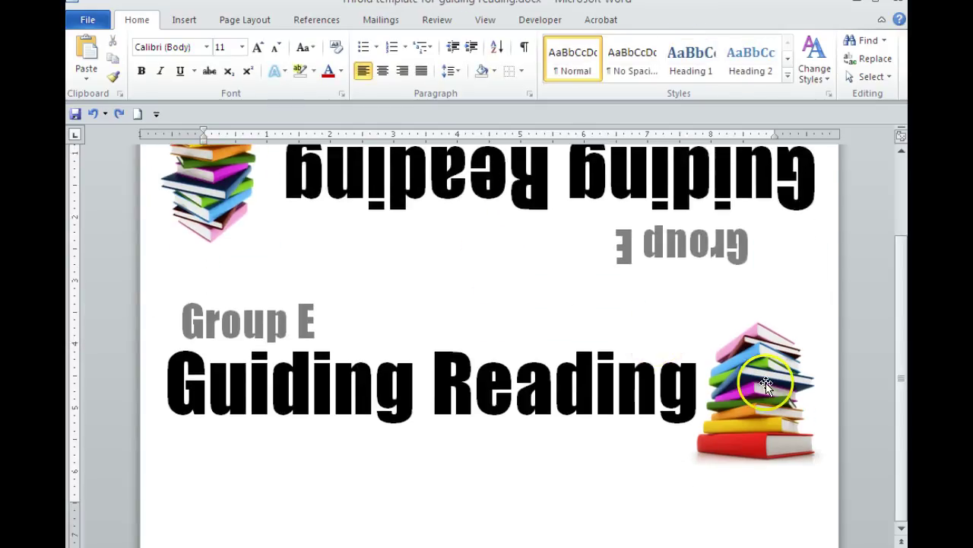
pyautogui.click(766, 386)
pyautogui.hotkey('ctrl', 'z')
pyautogui.click(556, 445)
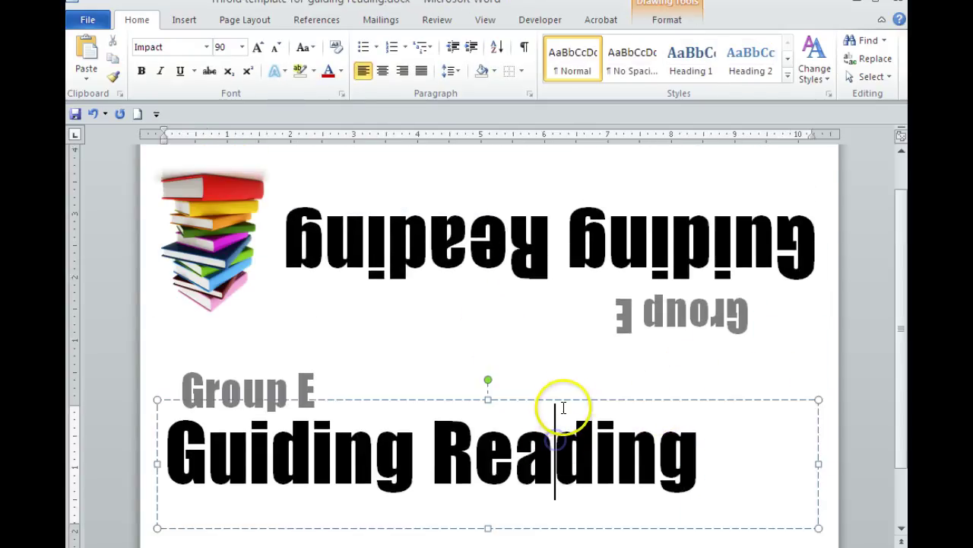
pyautogui.rightClick(570, 399)
pyautogui.click(613, 115)
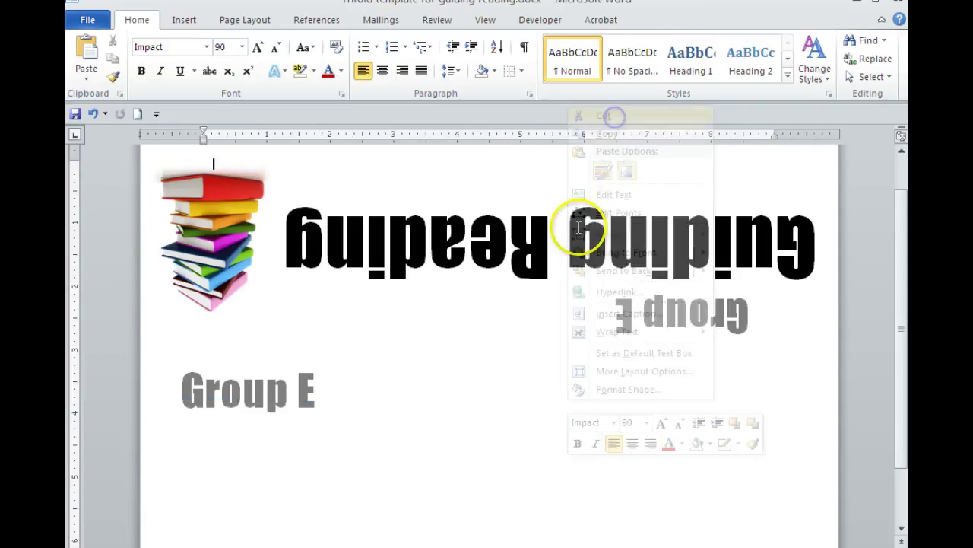
pyautogui.click(289, 391)
pyautogui.rightClick(325, 364)
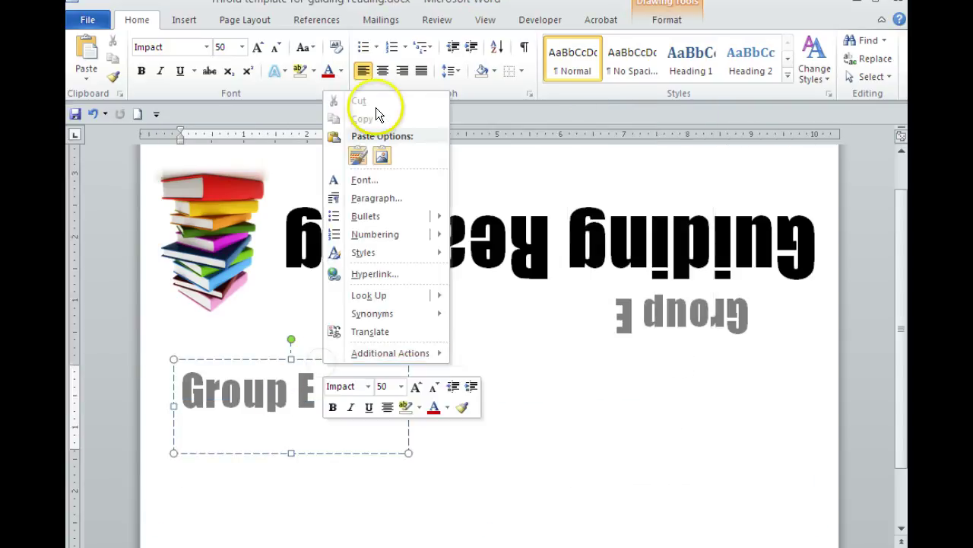
pyautogui.click(509, 393)
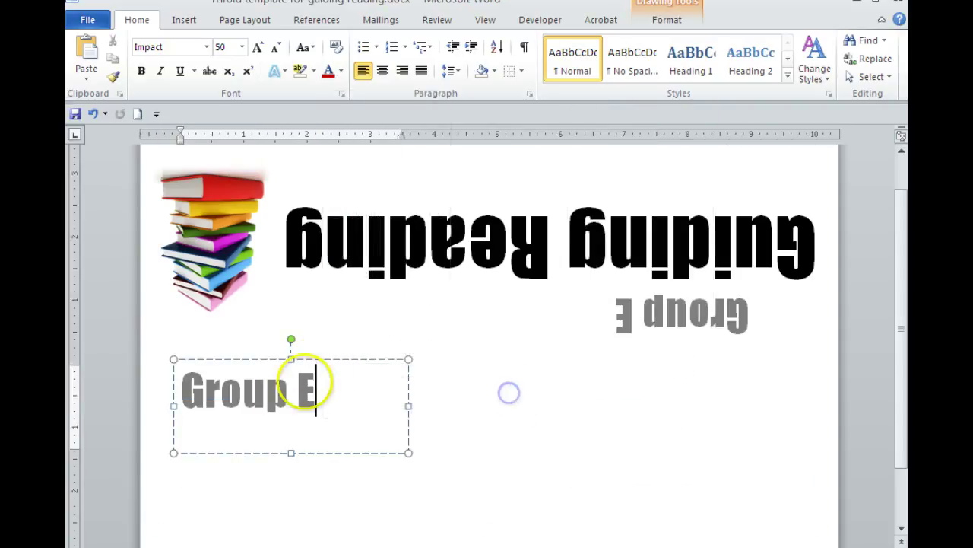
pyautogui.rightClick(320, 364)
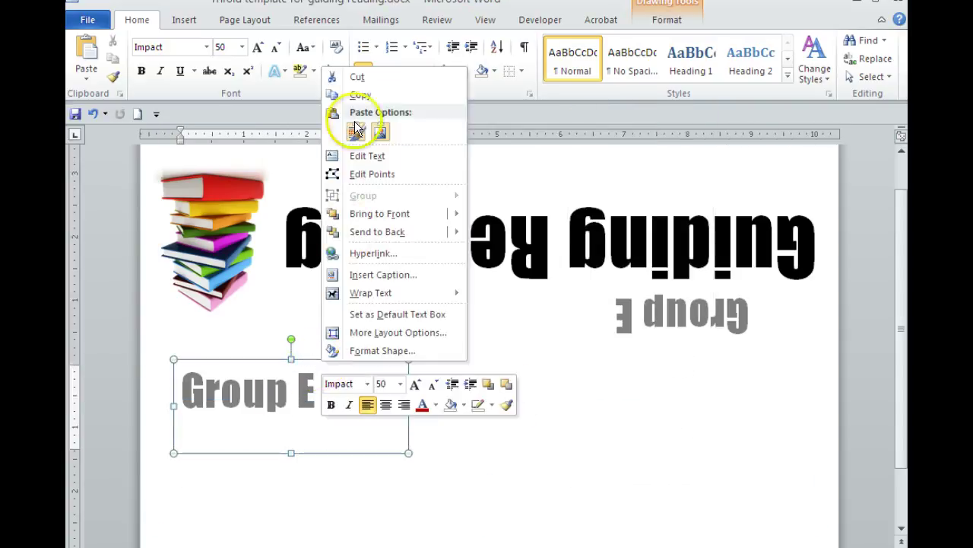
pyautogui.click(356, 81)
# - Cut the upside-down "Guiding Reading" and "Group E" text boxes and the book picture from the upper half of the page
pyautogui.click(513, 220)
pyautogui.rightClick(590, 174)
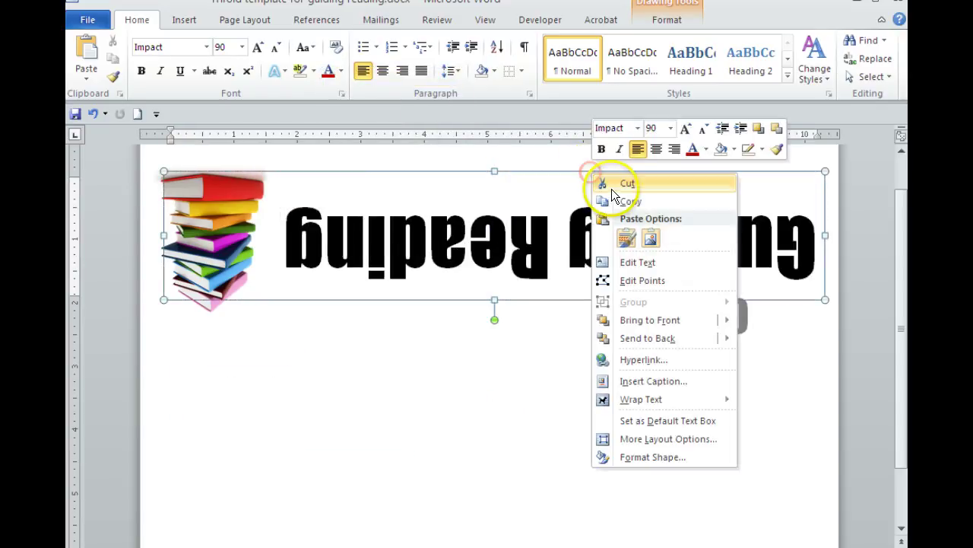
pyautogui.click(612, 185)
pyautogui.click(656, 308)
pyautogui.rightClick(687, 260)
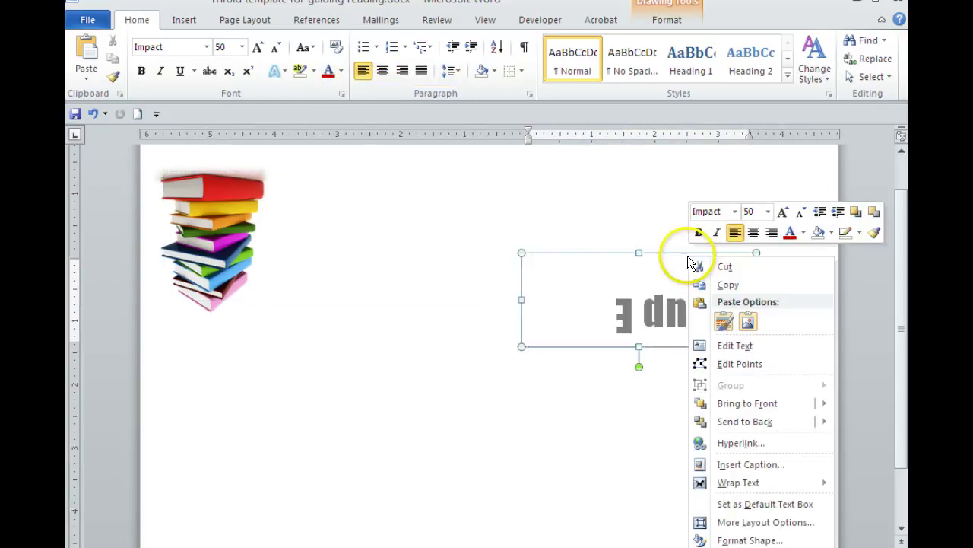
pyautogui.click(700, 265)
pyautogui.rightClick(221, 222)
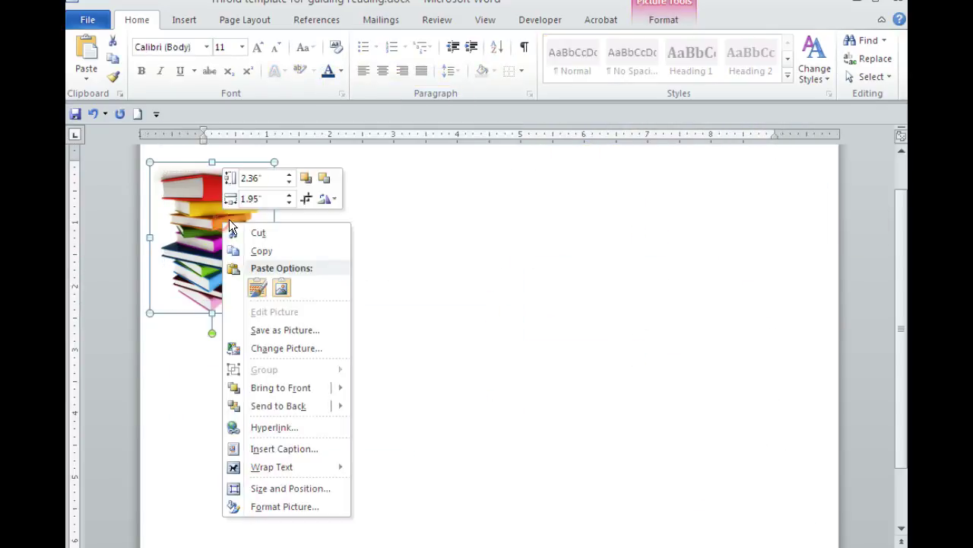
pyautogui.click(283, 231)
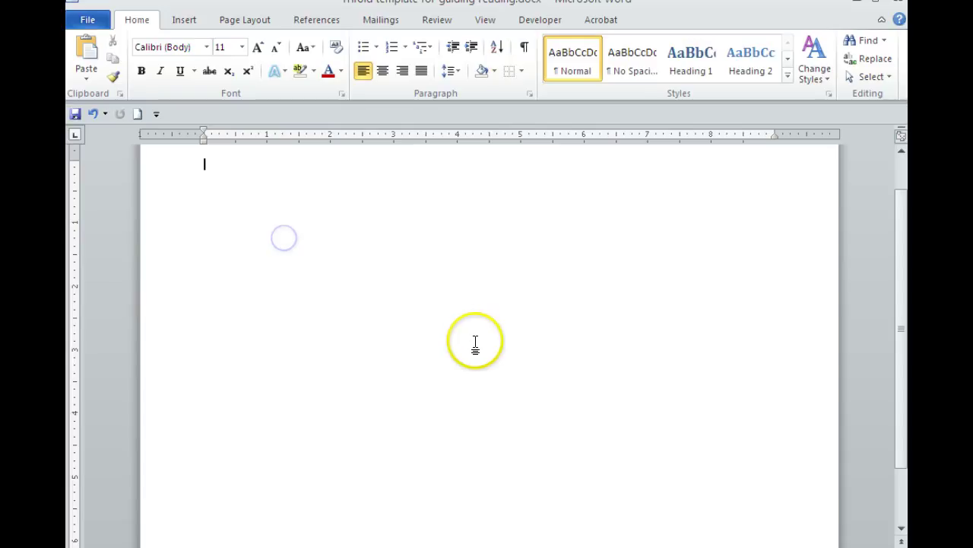
# - Create a new blank document and set its page orientation to landscape
pyautogui.click(137, 113)
pyautogui.scroll(-2, 530, 284)
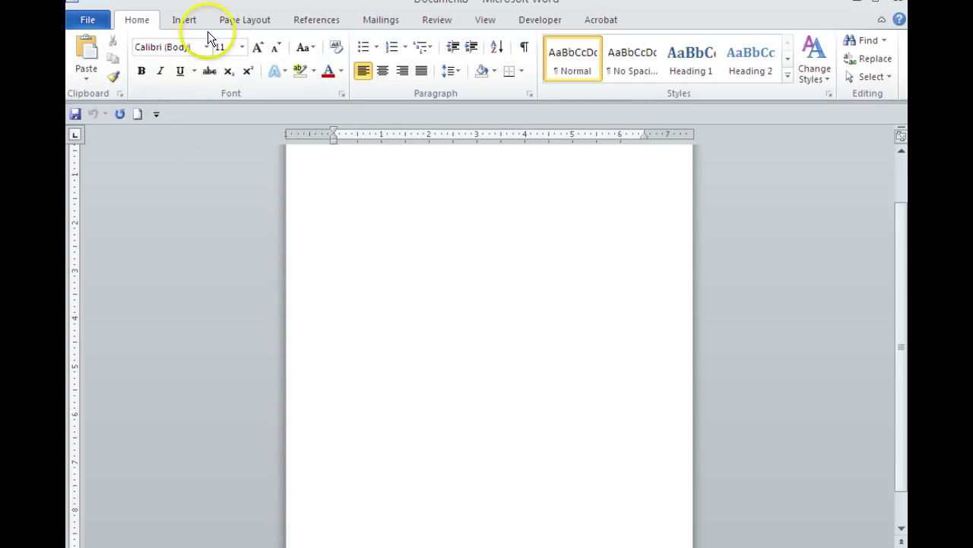
pyautogui.click(254, 25)
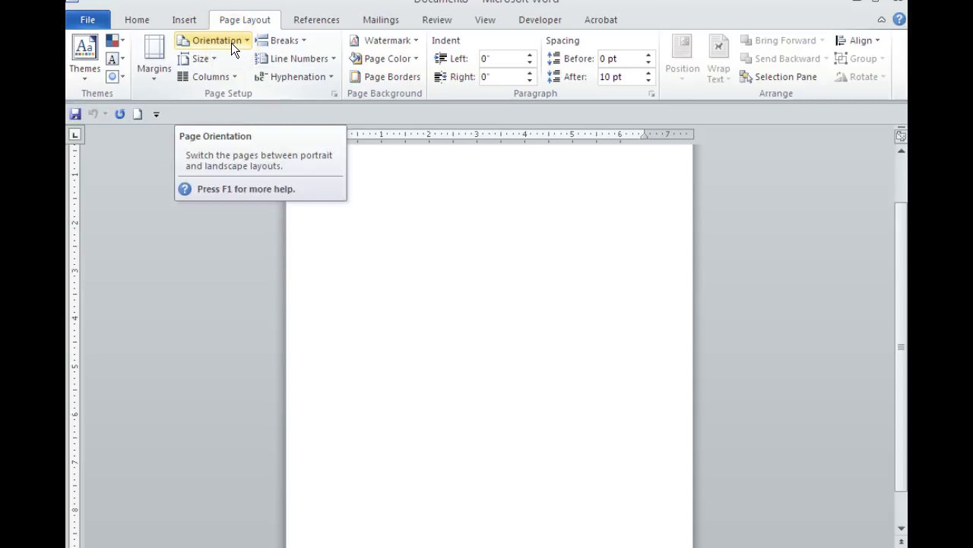
pyautogui.click(231, 43)
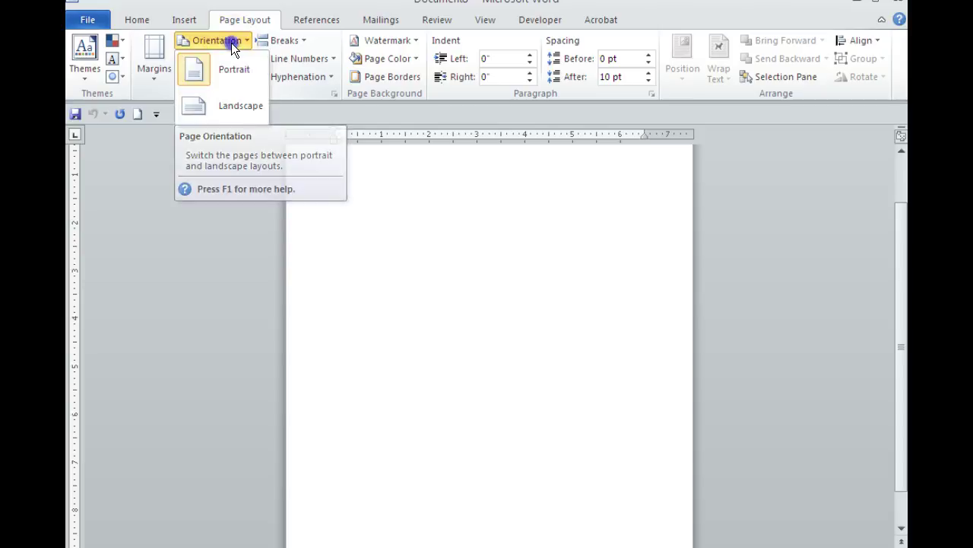
pyautogui.click(230, 111)
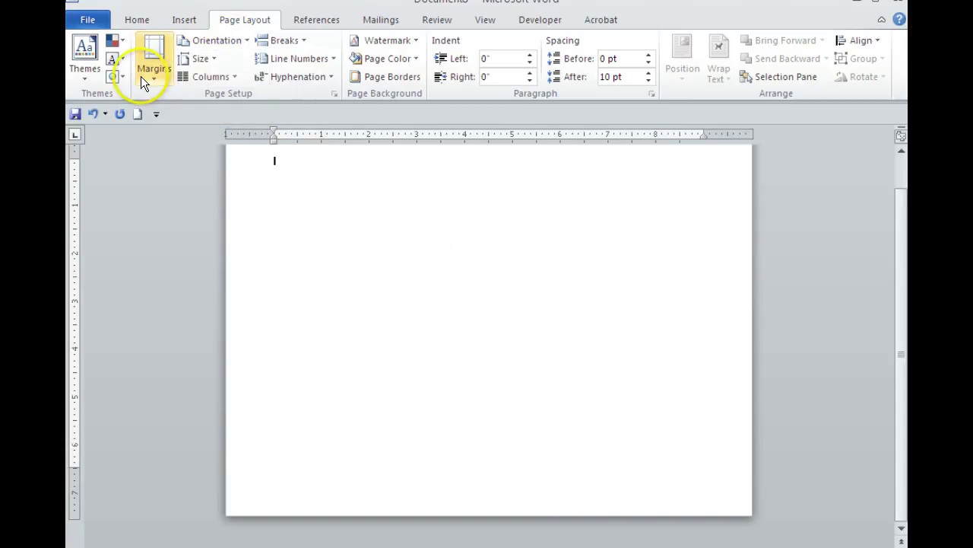
# - Apply the Narrow margin preset with 0.5" on all sides of the page
pyautogui.click(158, 53)
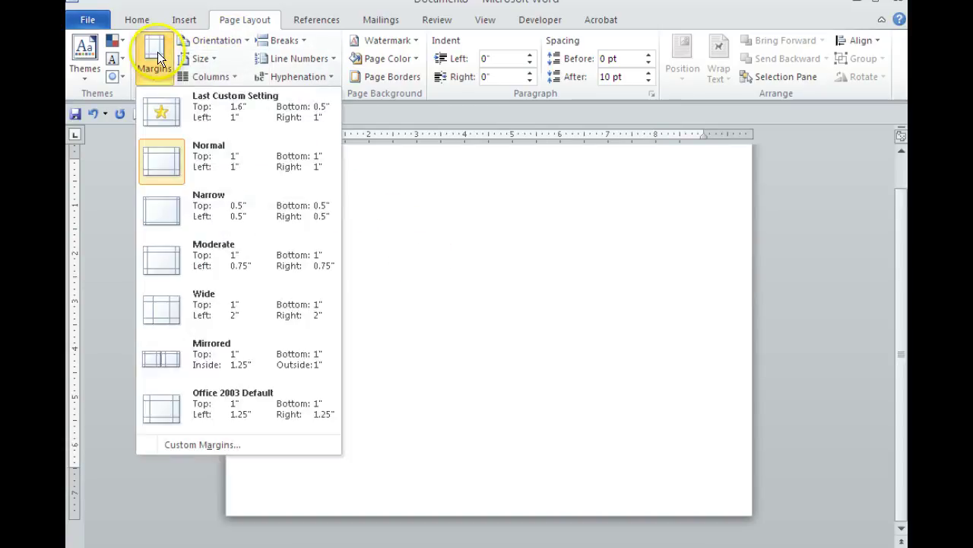
pyautogui.click(203, 212)
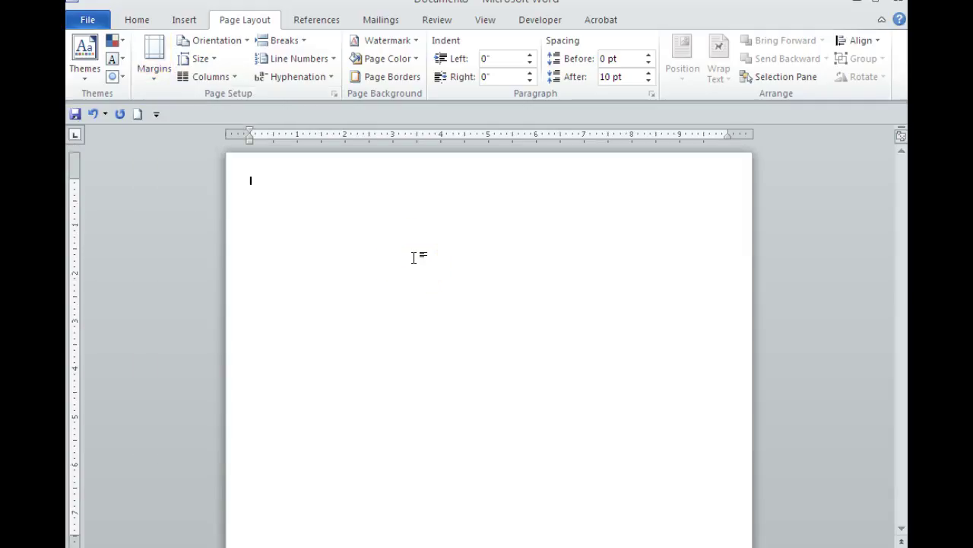
pyautogui.click(407, 253)
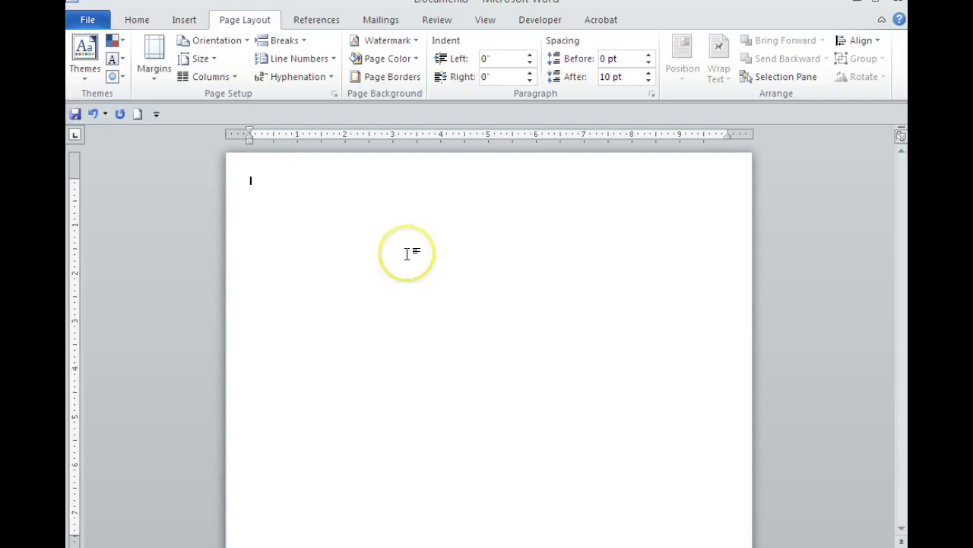
pyautogui.click(386, 241)
pyautogui.click(381, 237)
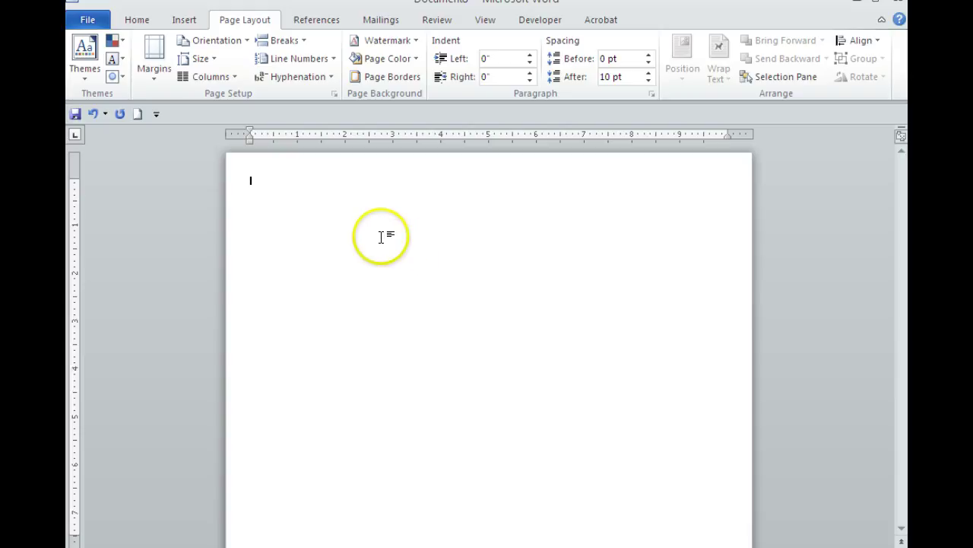
# - Draw a text box about 10.5 by 2.5 inches across the lower half of the page and enter "Guided Reading" in it
pyautogui.click(187, 22)
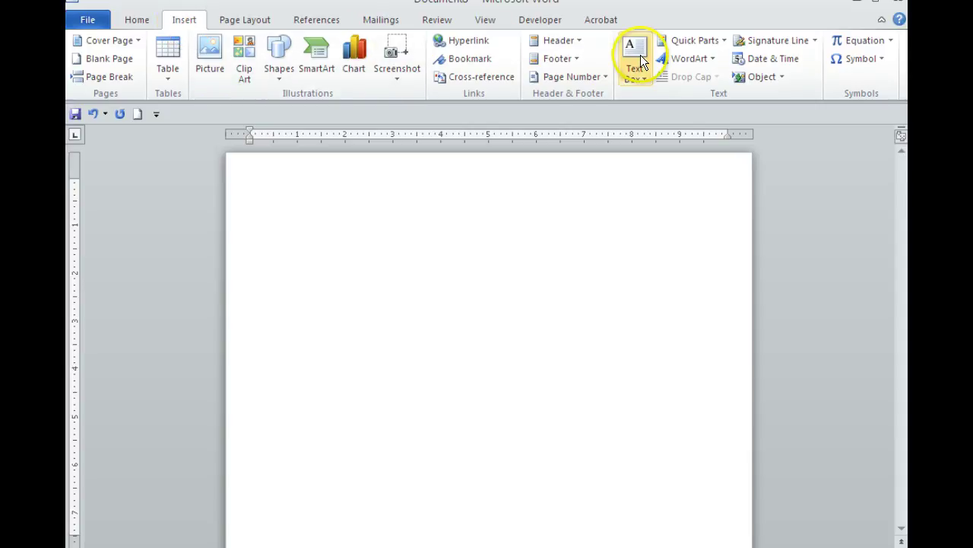
pyautogui.click(642, 75)
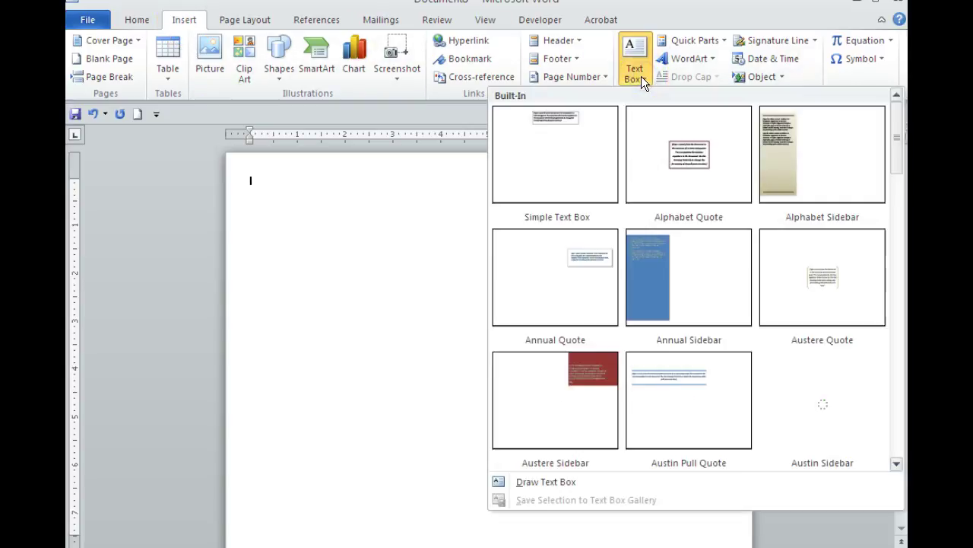
pyautogui.click(552, 484)
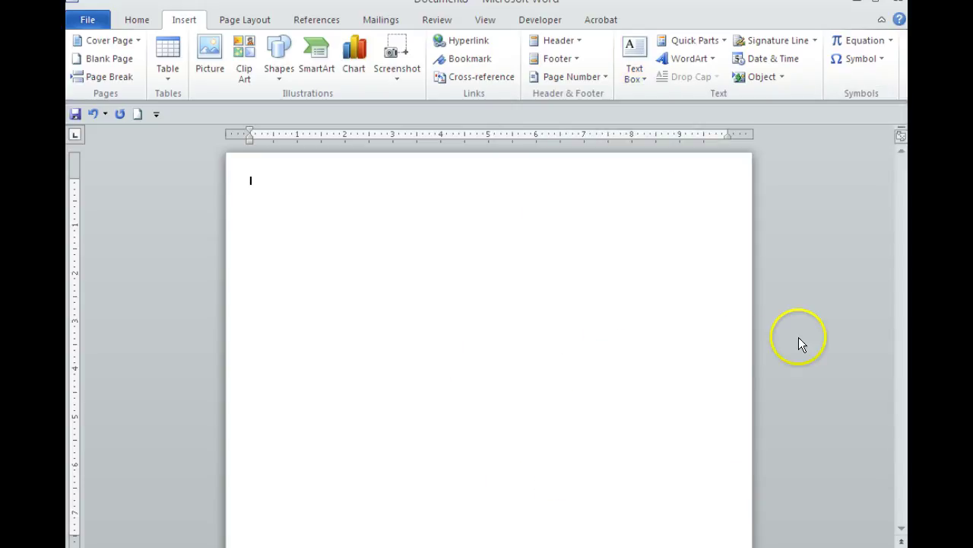
pyautogui.moveTo(238, 393)
pyautogui.mouseDown()
pyautogui.moveTo(238, 406)
pyautogui.moveTo(562, 514)
pyautogui.moveTo(741, 514)
pyautogui.mouseUp()
pyautogui.click(561, 442)
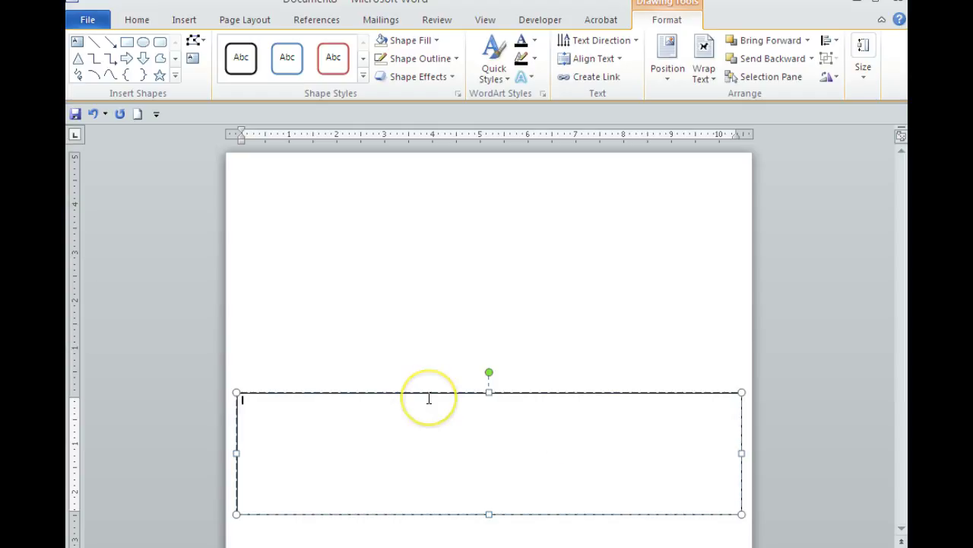
pyautogui.write('Guided Reading')
# - Format the "Guided Reading" text in the Impact font at size 100
pyautogui.moveTo(322, 404); pyautogui.dragTo(207, 405)
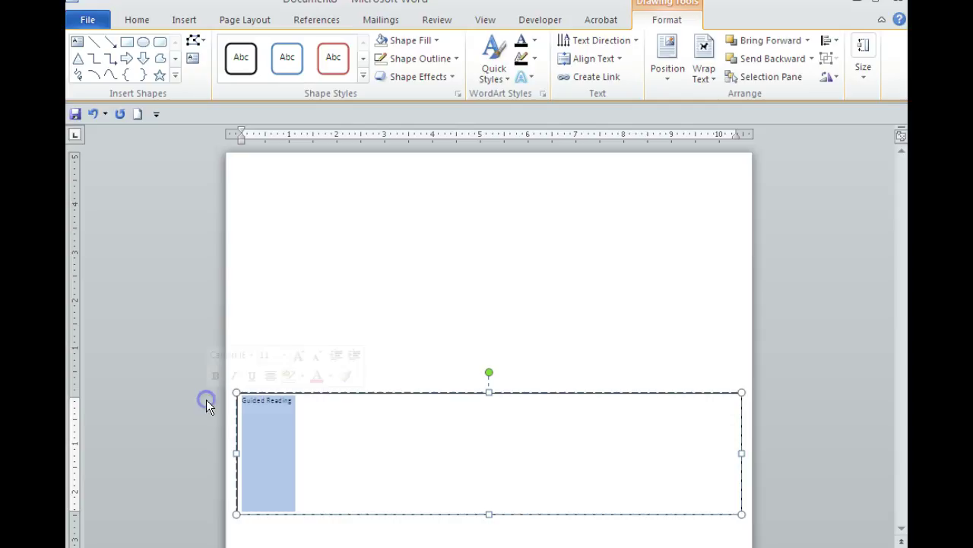
pyautogui.click(137, 20)
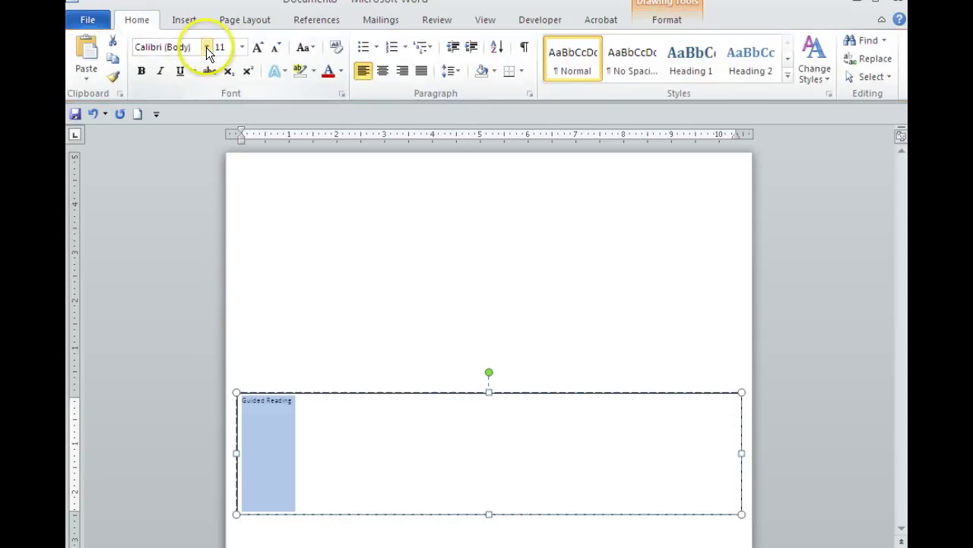
pyautogui.click(231, 47)
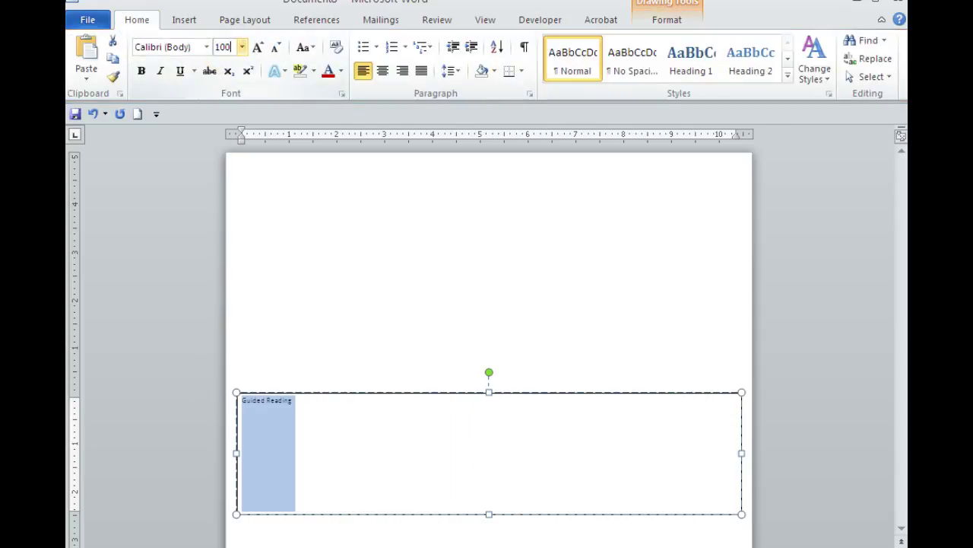
pyautogui.press('Return')
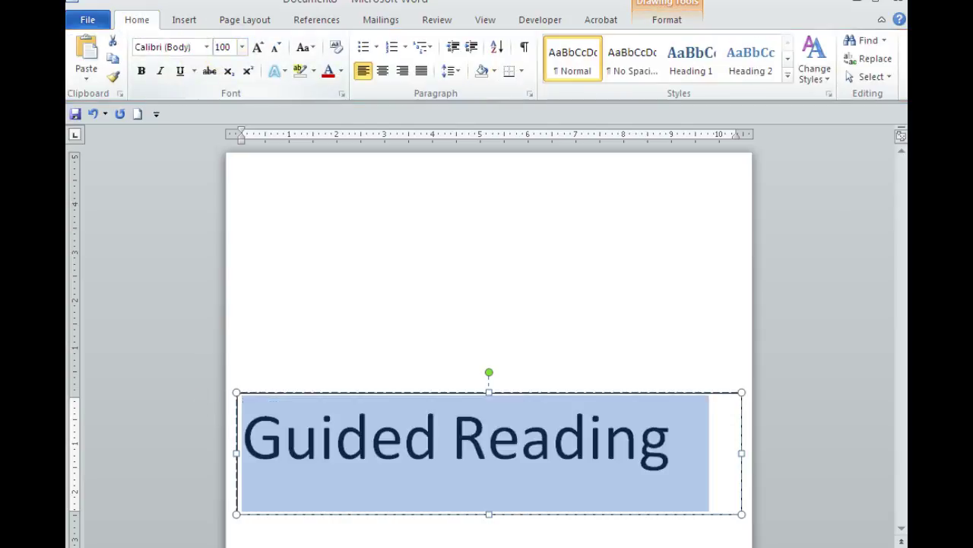
pyautogui.click(206, 47)
pyautogui.click(207, 141)
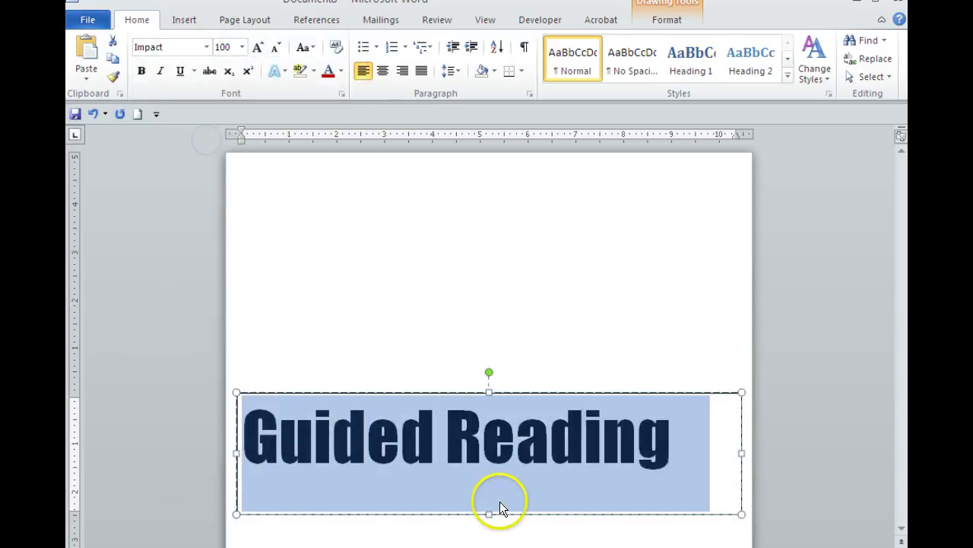
# - Nudge the "Guided Reading" text box slightly to the left on the page
pyautogui.click(686, 487)
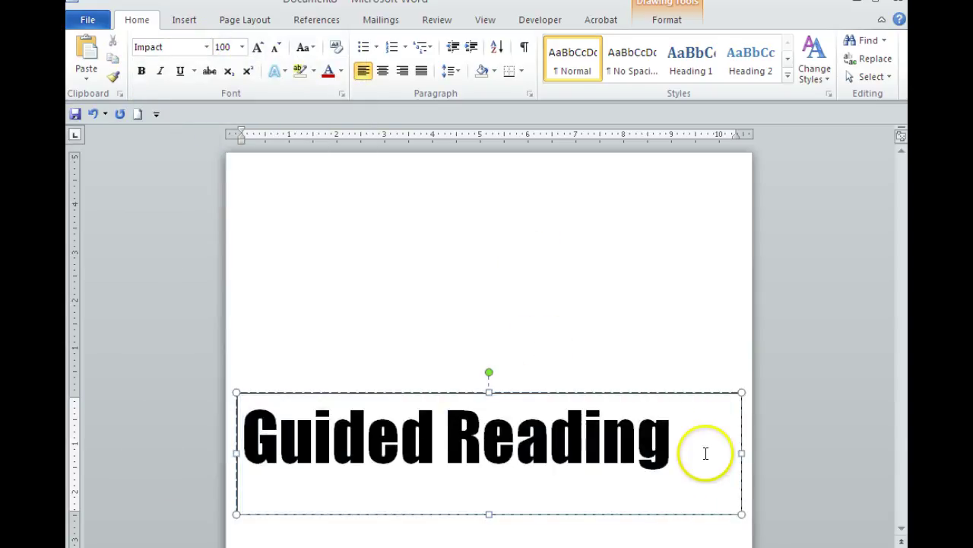
pyautogui.click(688, 394)
pyautogui.press('Left')
pyautogui.press('Left')
pyautogui.press('Left')
pyautogui.press('Left')
pyautogui.press('Left')
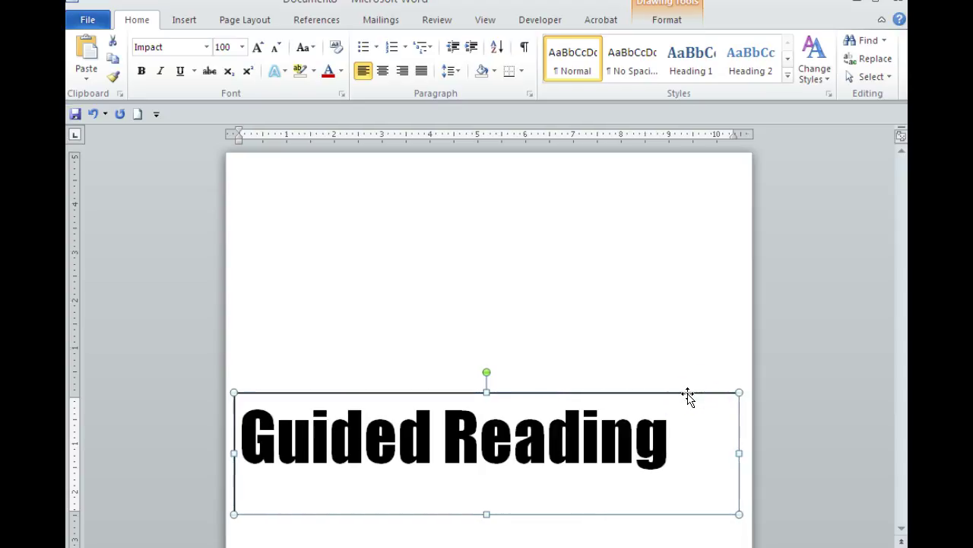
pyautogui.press('Right')
pyautogui.press('Right')
pyautogui.press('Right')
pyautogui.click(642, 347)
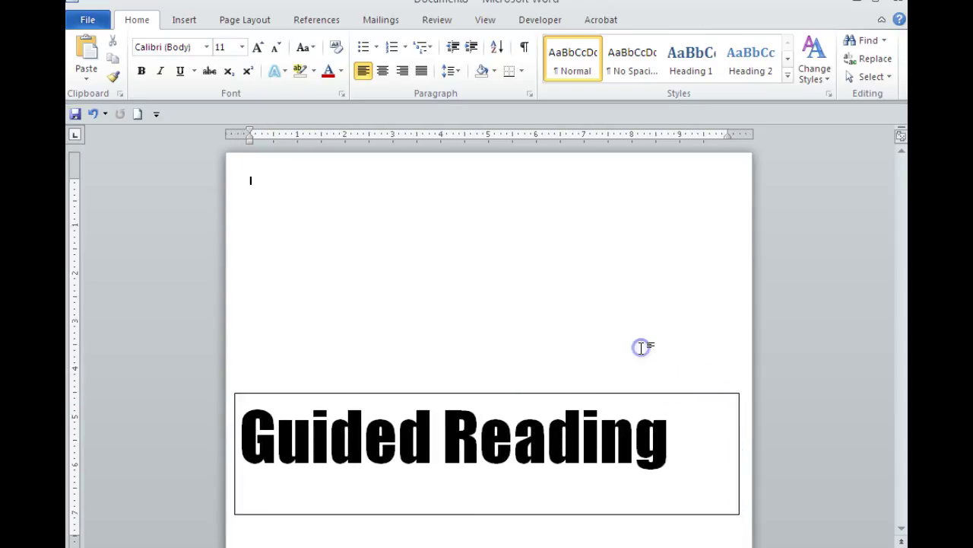
pyautogui.moveTo(478, 365); pyautogui.dragTo(478, 453)
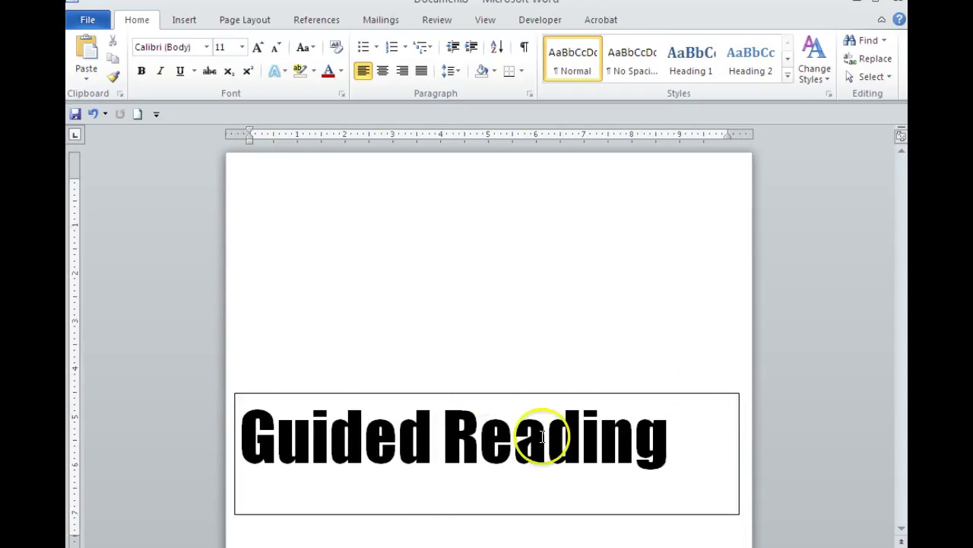
# - Set the "Guided Reading" text box to No Fill and No Outline
pyautogui.click(483, 397)
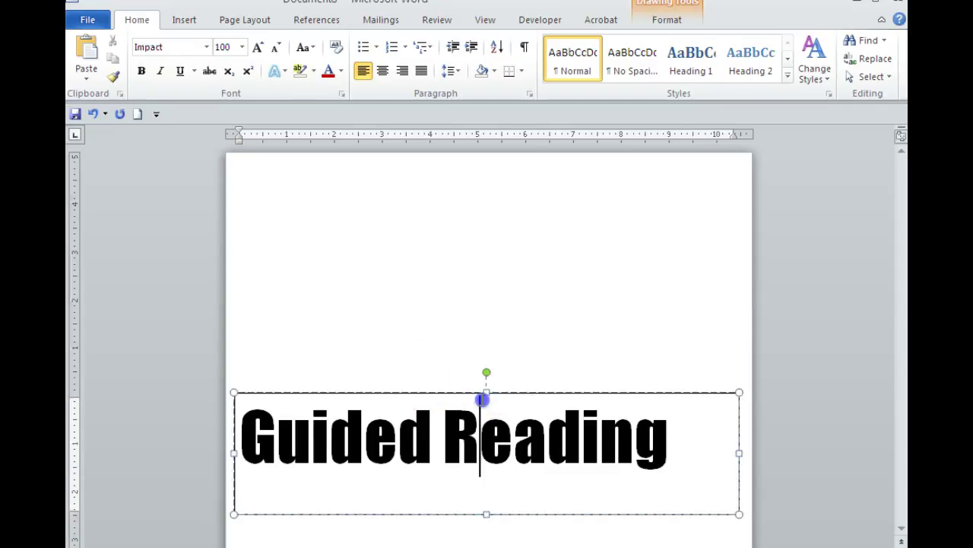
pyautogui.click(664, 23)
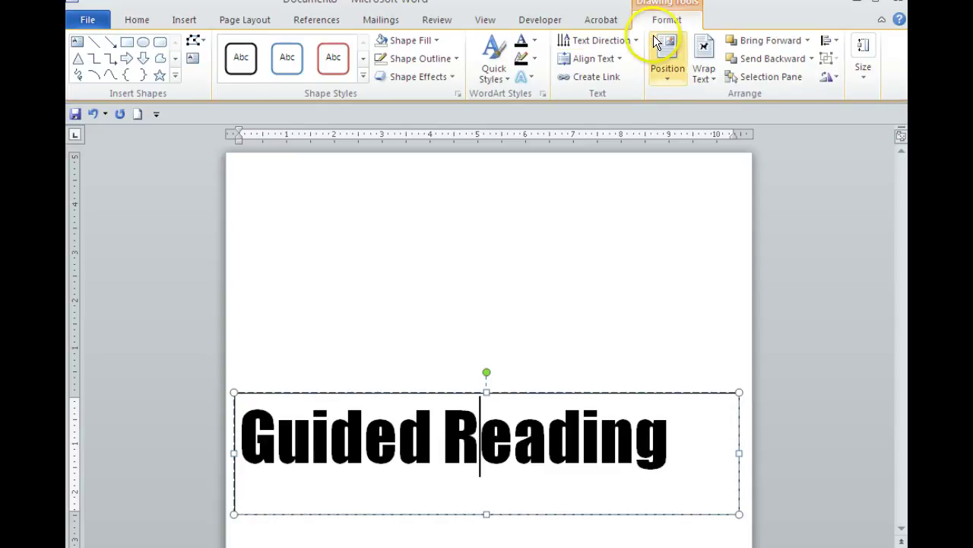
pyautogui.click(412, 41)
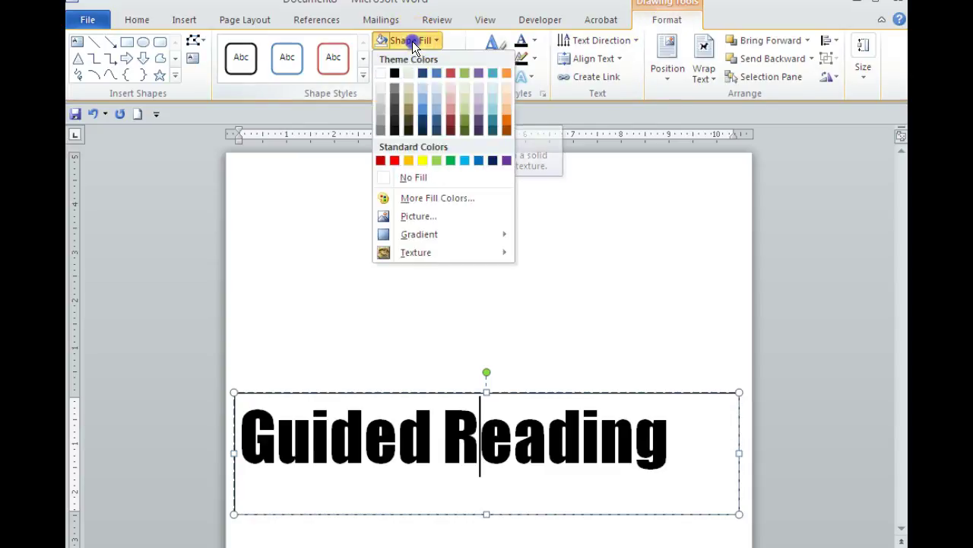
pyautogui.click(410, 178)
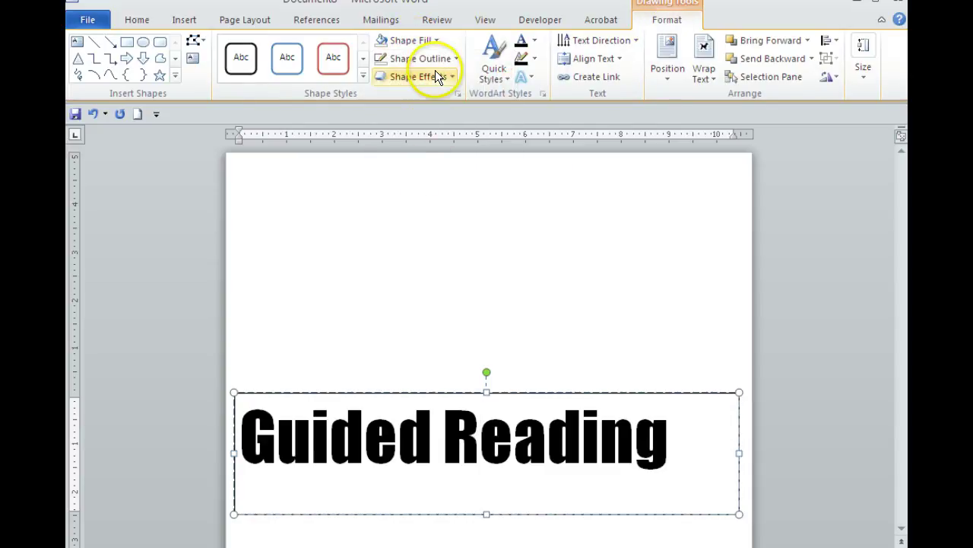
pyautogui.click(436, 60)
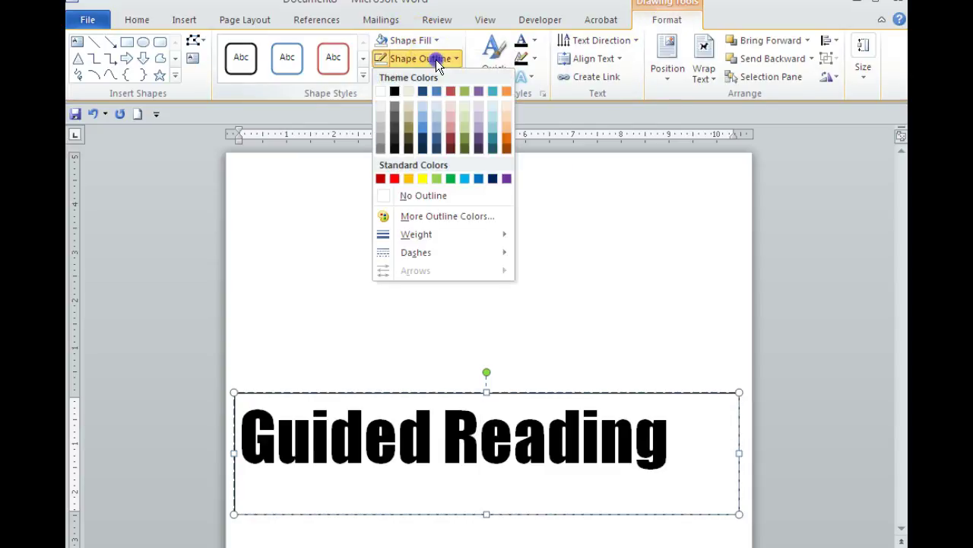
pyautogui.click(433, 196)
pyautogui.click(571, 322)
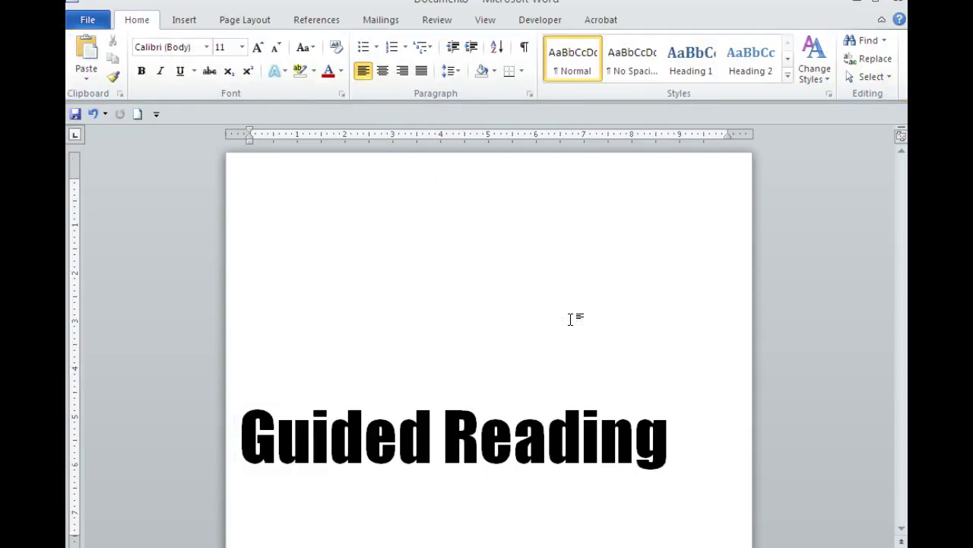
pyautogui.click(515, 314)
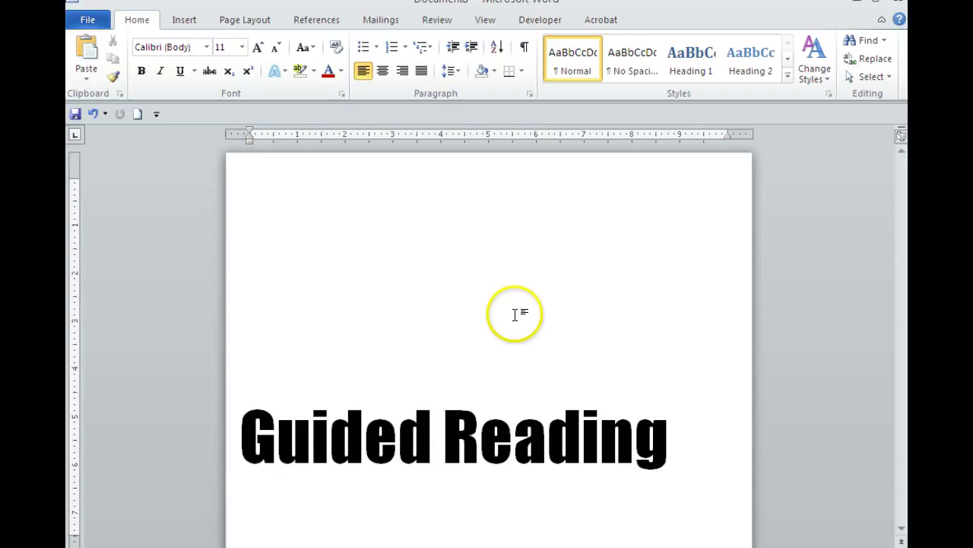
# - Switch to the Firefox browser, go to google.com and search for "books"
pyautogui.press('super')
pyautogui.click(104, 247)
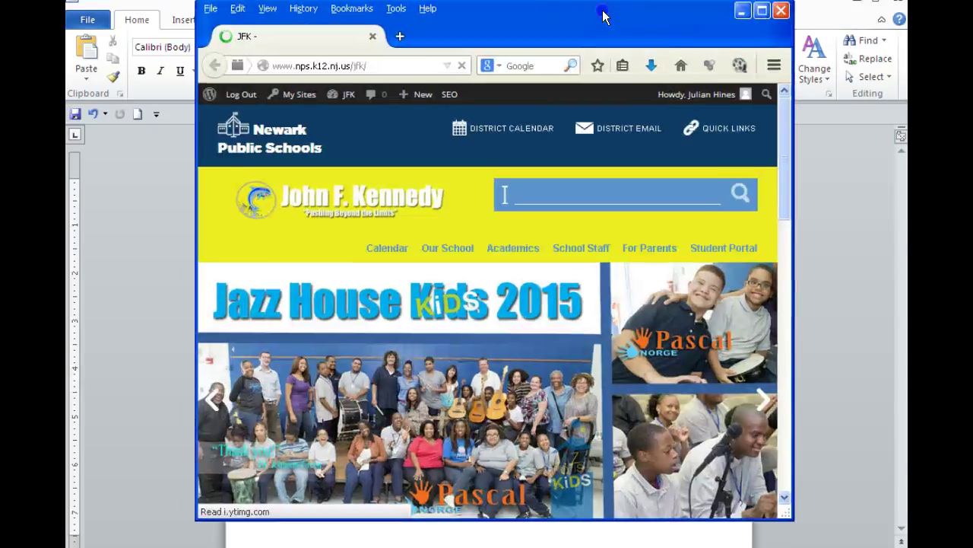
pyautogui.click(382, 61)
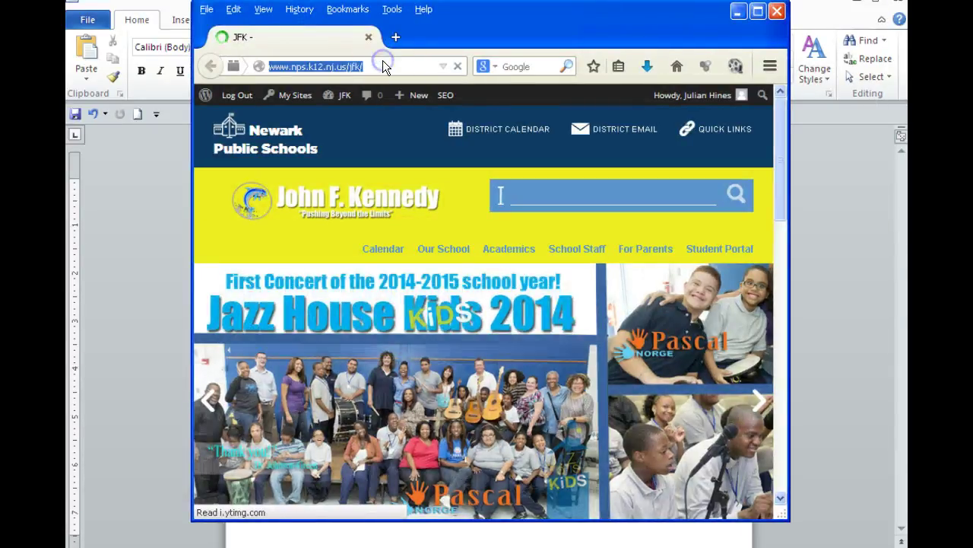
pyautogui.write('google.com/')
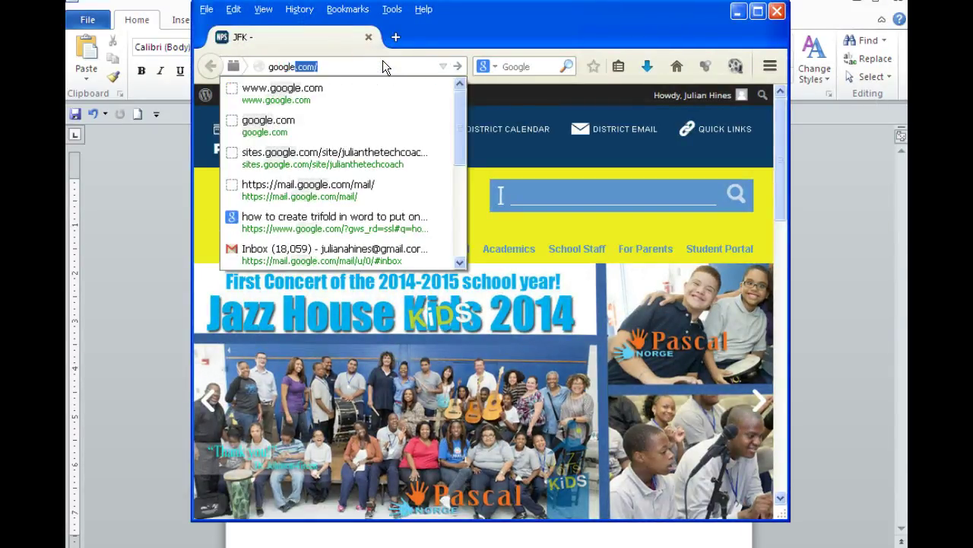
pyautogui.press('Return')
pyautogui.write('b')
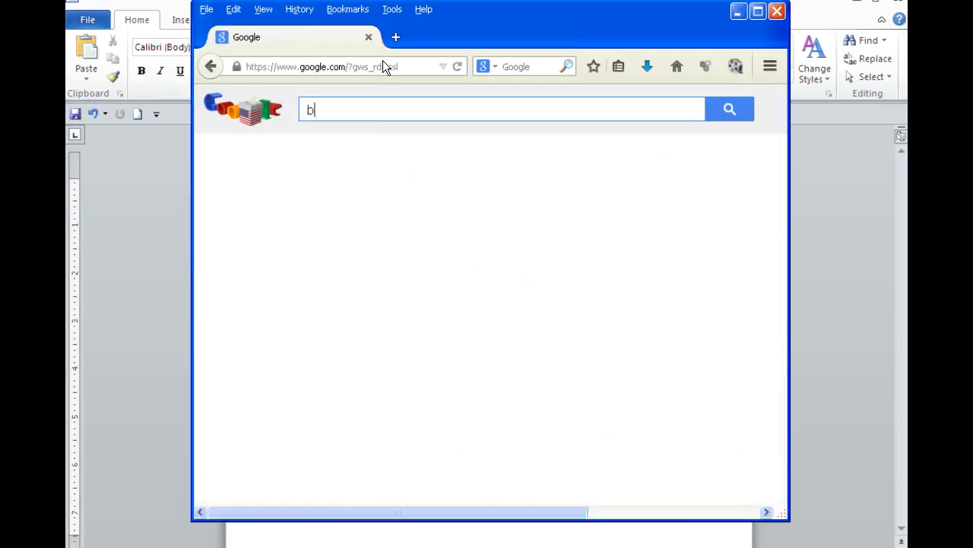
pyautogui.write('ooks')
pyautogui.press('Return')
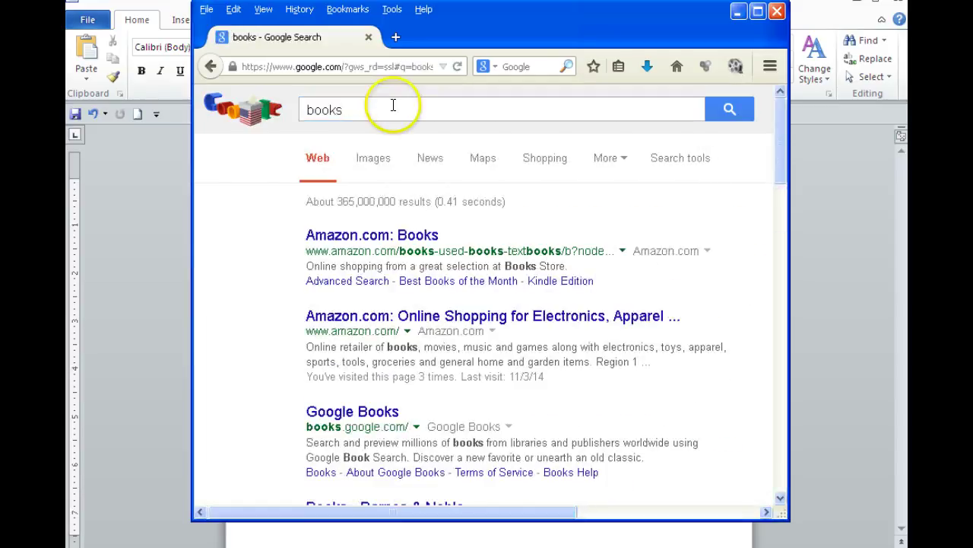
# - Show the image results and refine the search to "books .png"
pyautogui.click(380, 165)
pyautogui.click(365, 109)
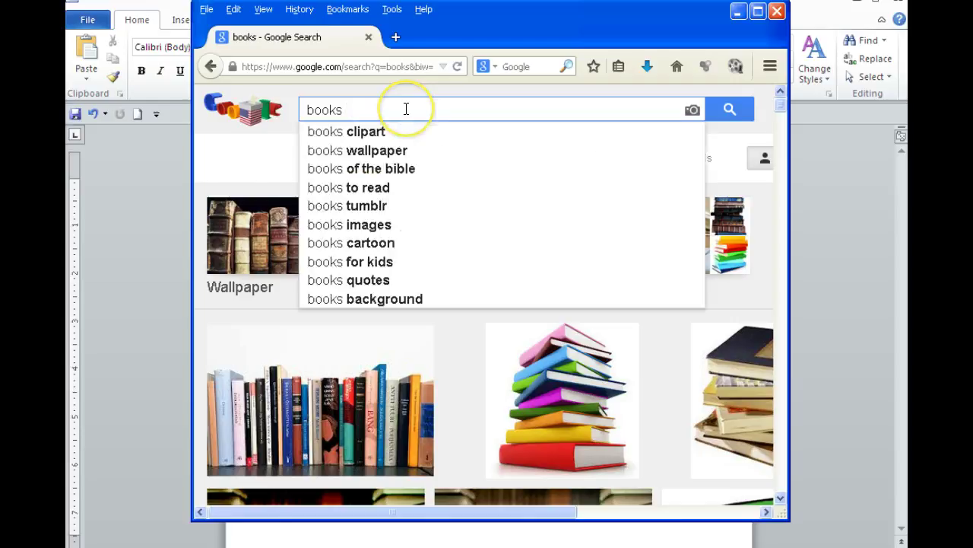
pyautogui.write('.png')
pyautogui.press('Return')
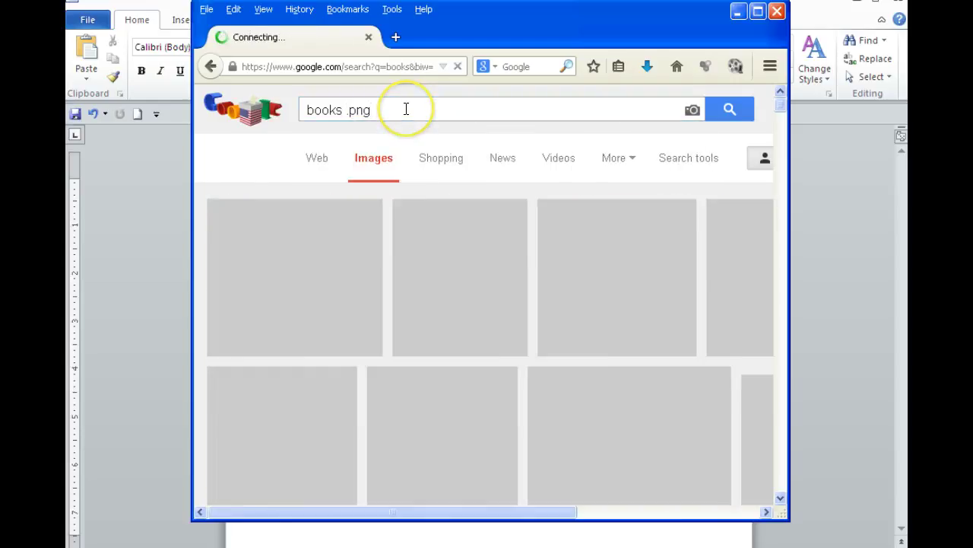
# - Browse the book image results in a maximized window and preview the picture of three upright books
pyautogui.click(757, 11)
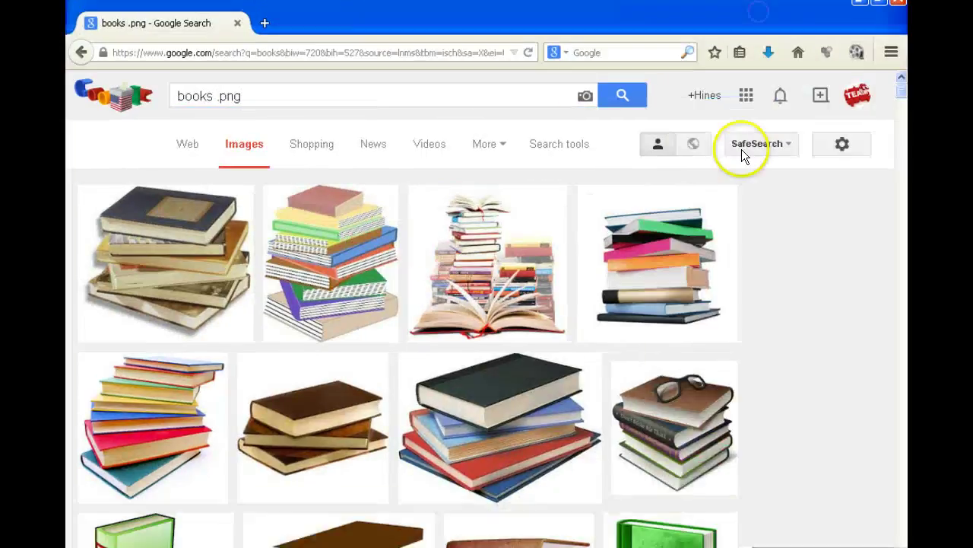
pyautogui.scroll(-4, 739, 196)
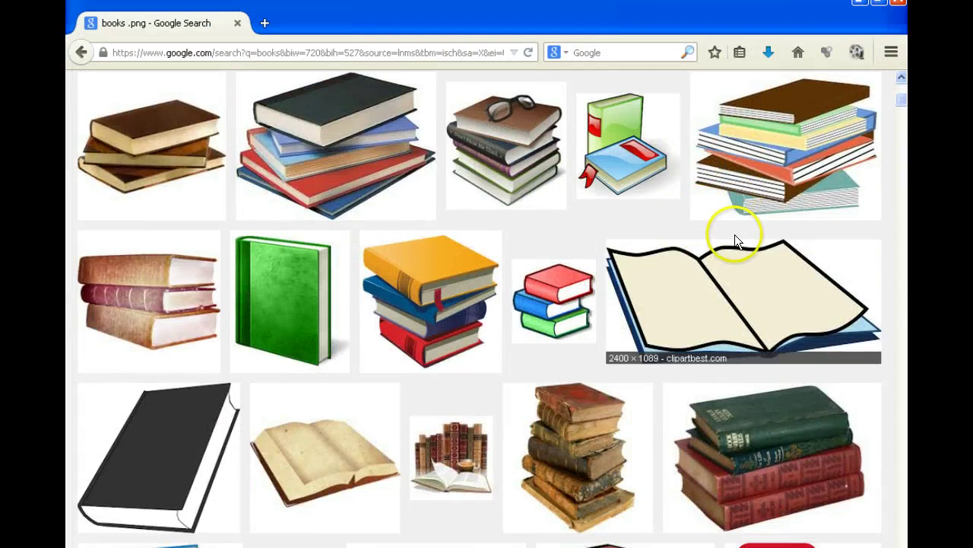
pyautogui.scroll(-4, 735, 235)
pyautogui.scroll(-5, 734, 235)
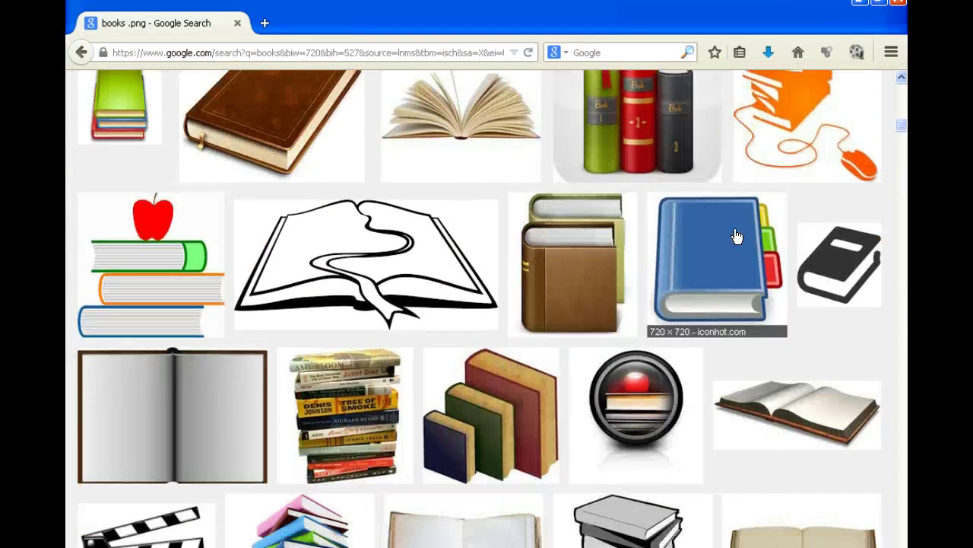
pyautogui.scroll(1, 736, 236)
pyautogui.scroll(-5, 736, 236)
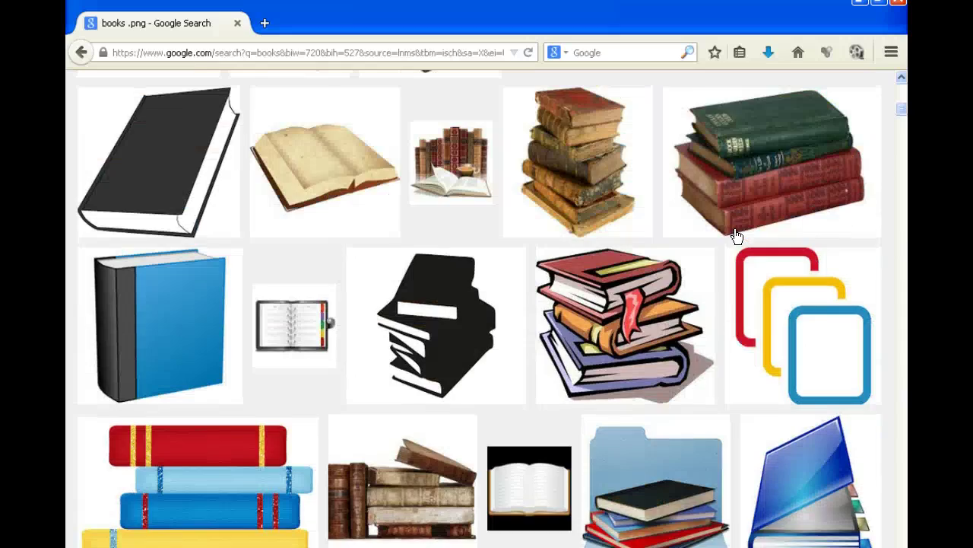
pyautogui.scroll(2, 736, 235)
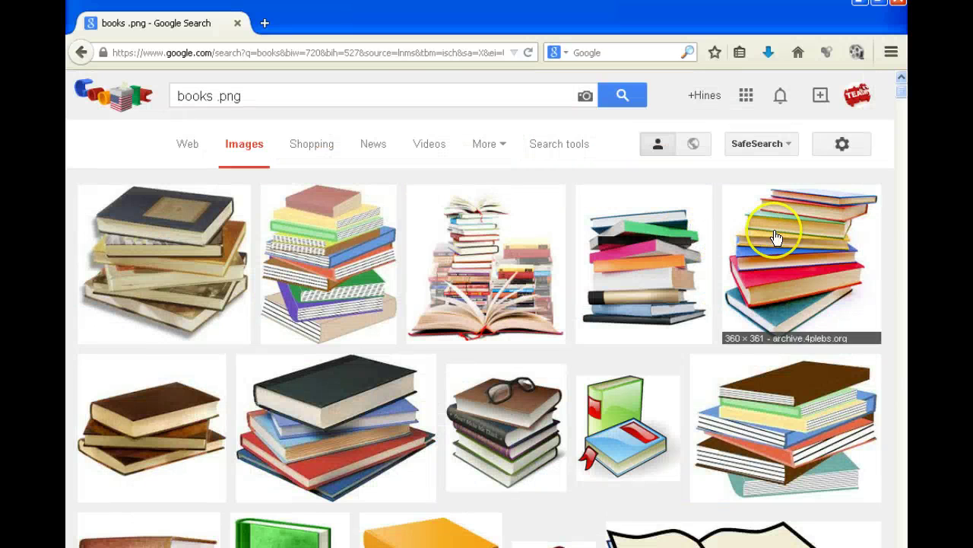
pyautogui.scroll(-6, 719, 272)
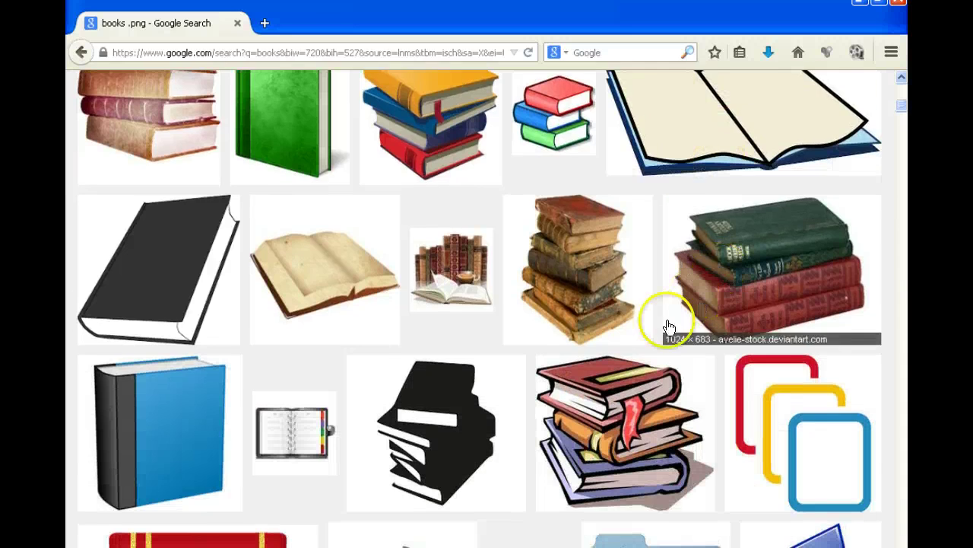
pyautogui.scroll(-5, 666, 362)
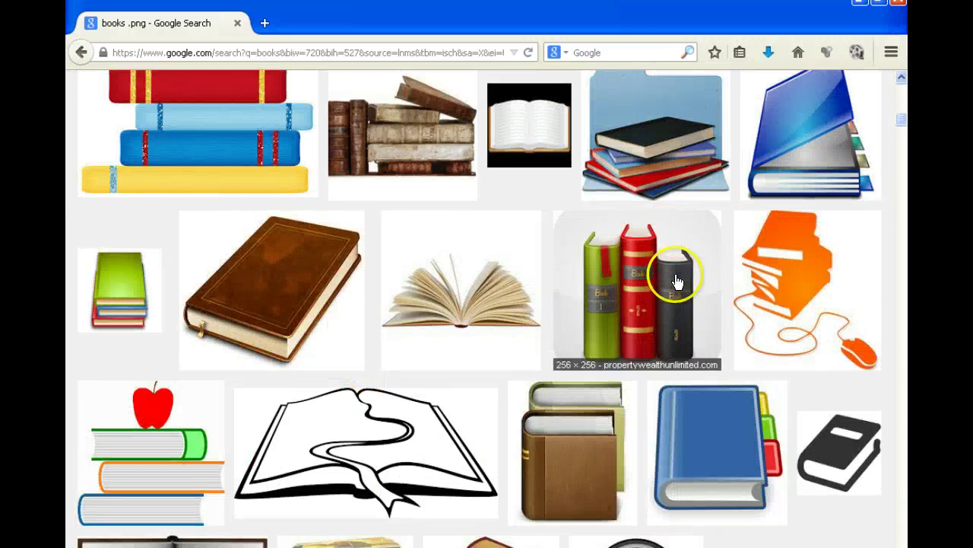
pyautogui.click(671, 274)
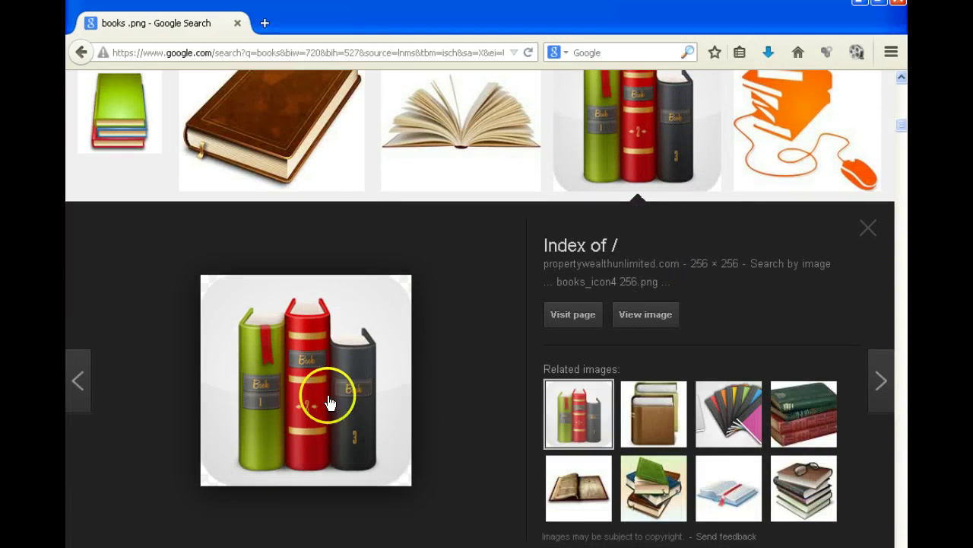
pyautogui.click(878, 236)
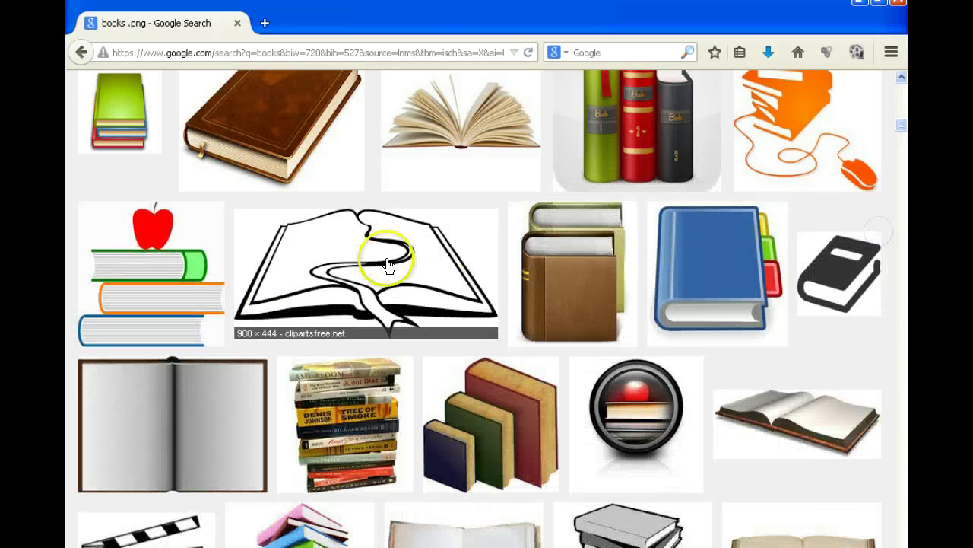
# - Copy the previewed image of three stacked old brown and maroon books from the search results
pyautogui.scroll(10, 150, 277)
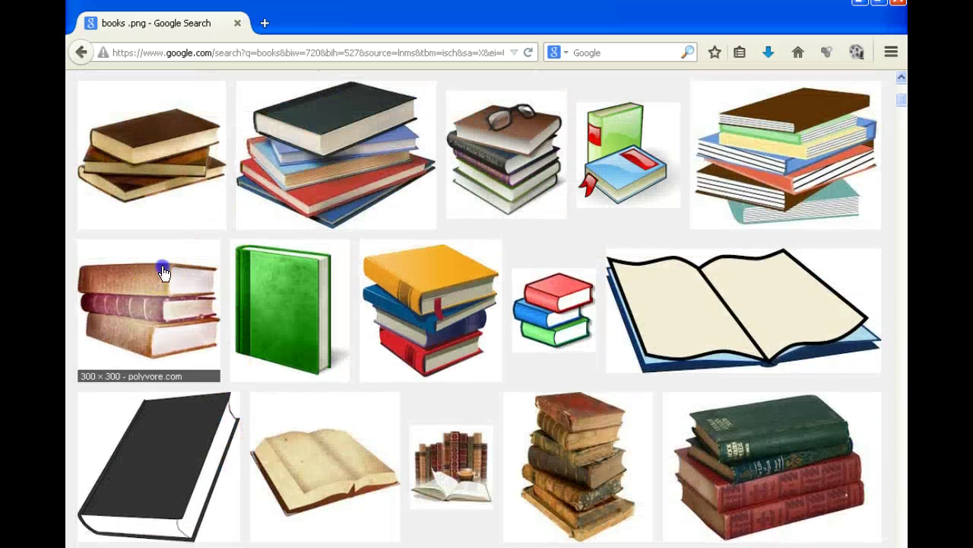
pyautogui.click(163, 272)
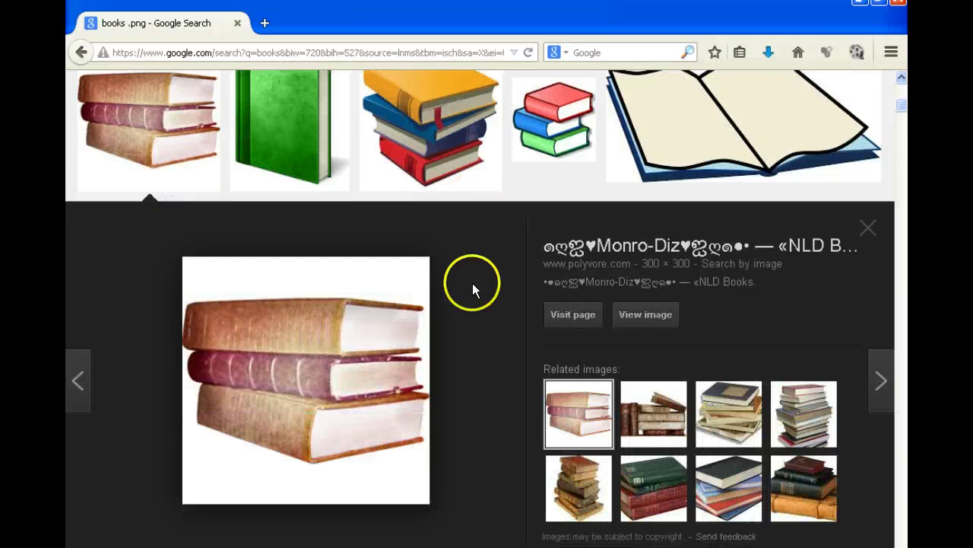
pyautogui.rightClick(341, 343)
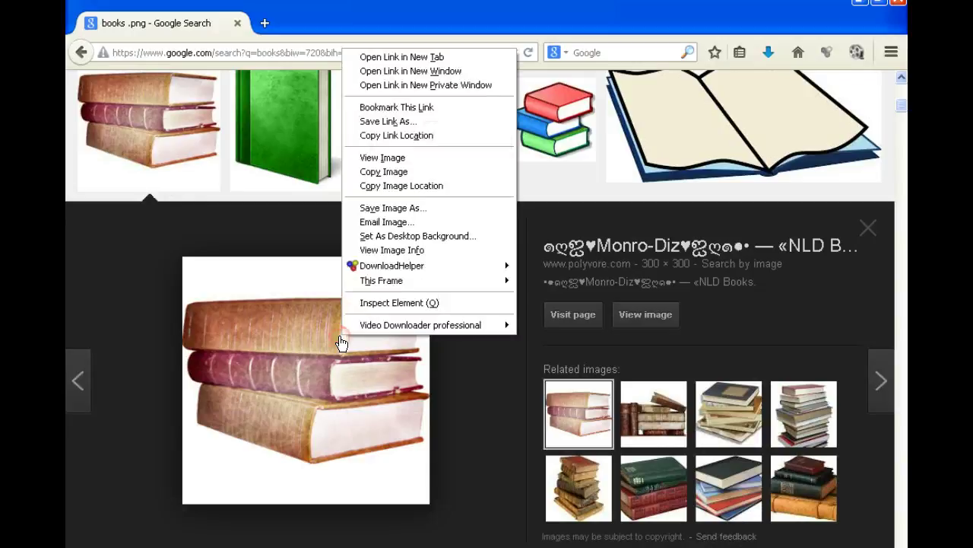
pyautogui.click(397, 172)
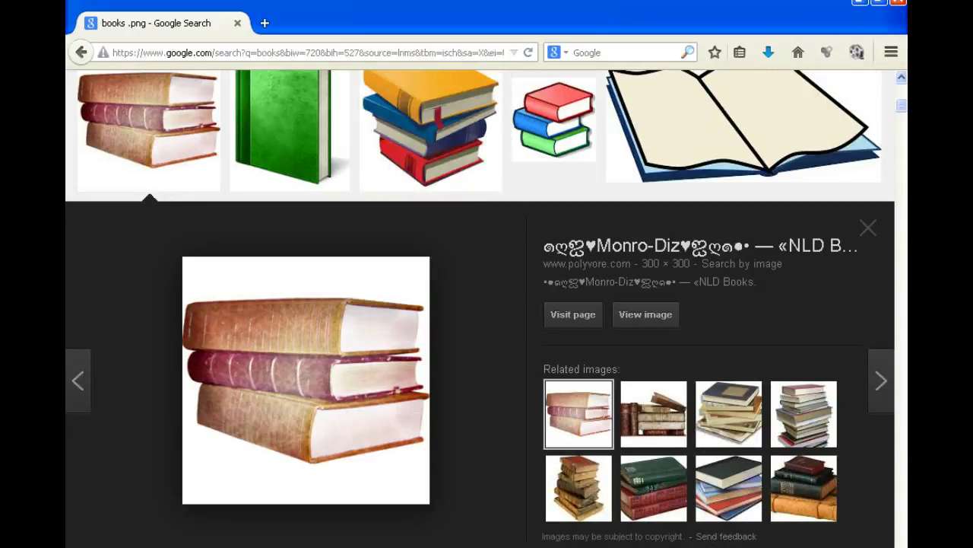
# - Return to the Word document and paste the books picture above "Guided Reading", keeping its source formatting
pyautogui.click(861, 6)
pyautogui.rightClick(340, 257)
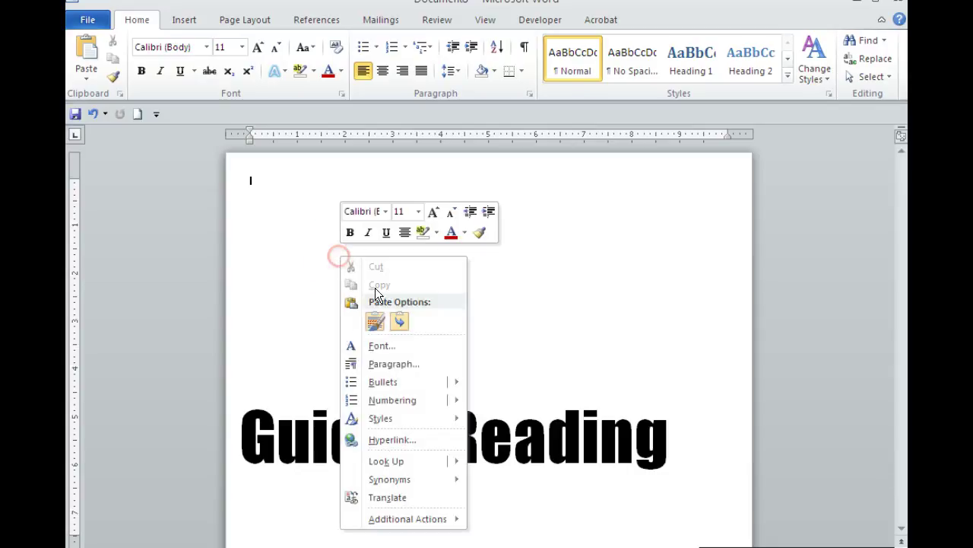
pyautogui.click(375, 320)
pyautogui.click(320, 227)
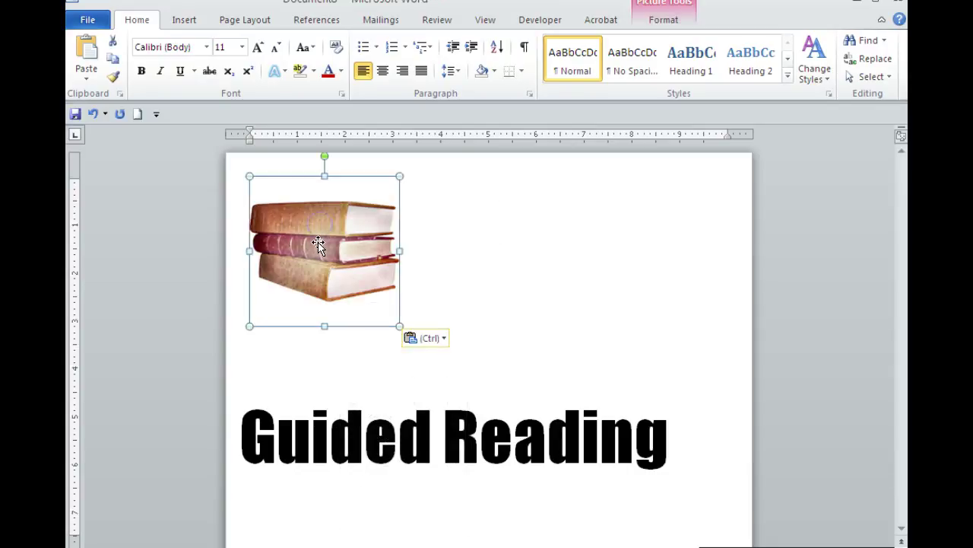
# - Try to move the books picture toward the middle of the page
pyautogui.click(586, 373)
pyautogui.click(434, 271)
pyautogui.click(541, 304)
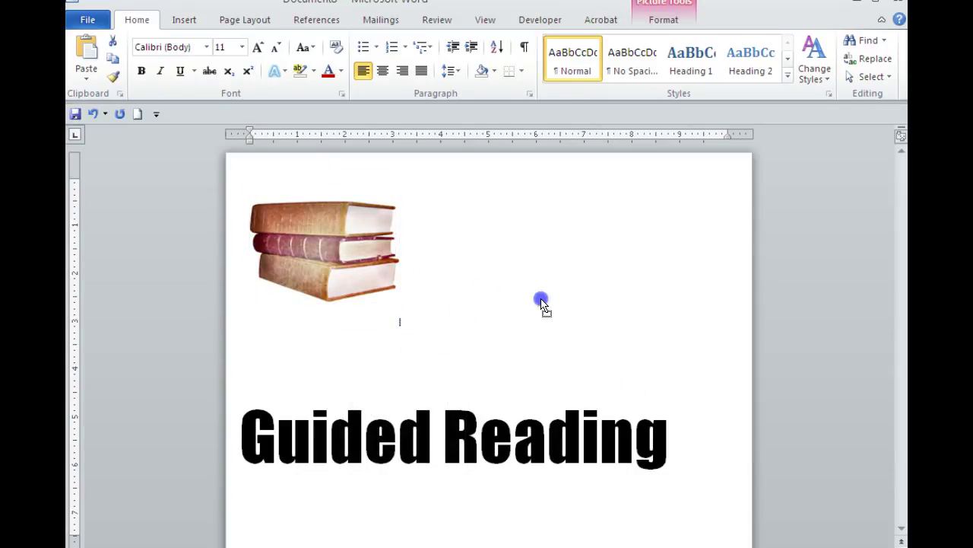
pyautogui.click(339, 250)
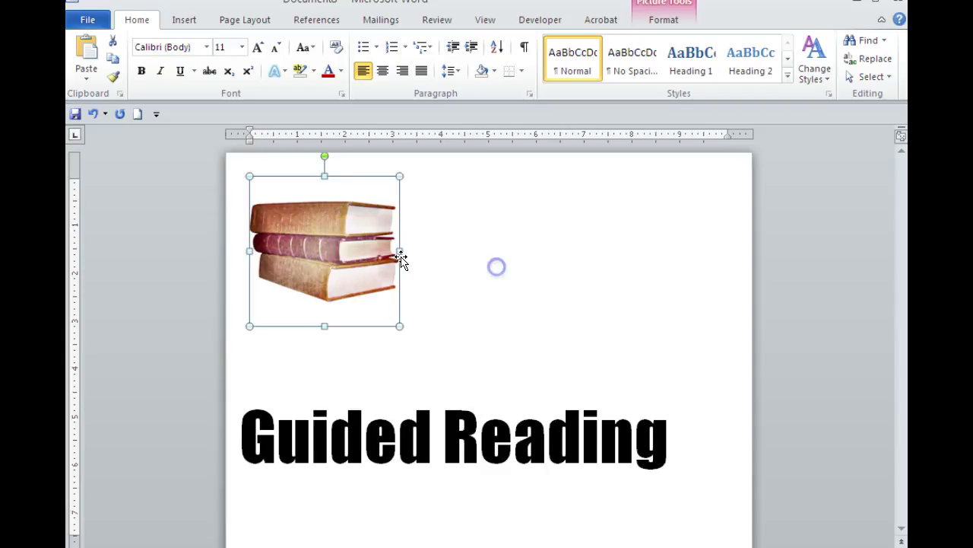
# - Set the books picture's text wrapping to in front of text and move it above the end of "Guided Reading"
pyautogui.click(462, 260)
pyautogui.click(344, 240)
pyautogui.click(511, 142)
pyautogui.click(348, 246)
pyautogui.click(665, 21)
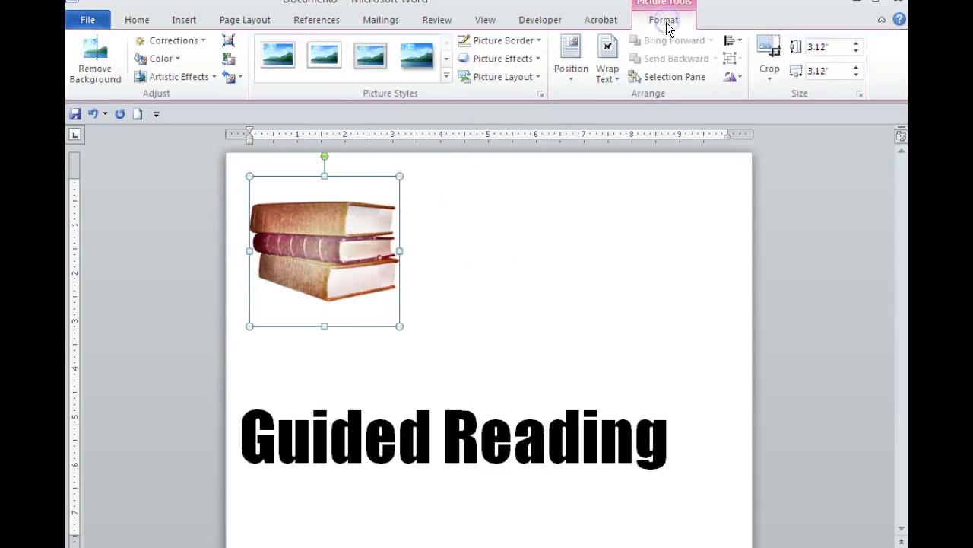
pyautogui.click(609, 72)
pyautogui.click(634, 218)
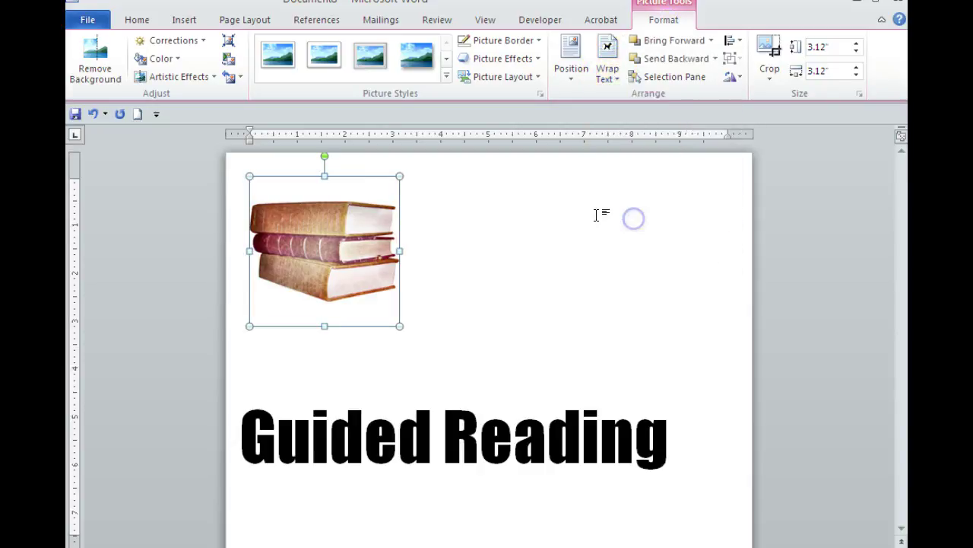
pyautogui.moveTo(327, 231); pyautogui.dragTo(630, 295)
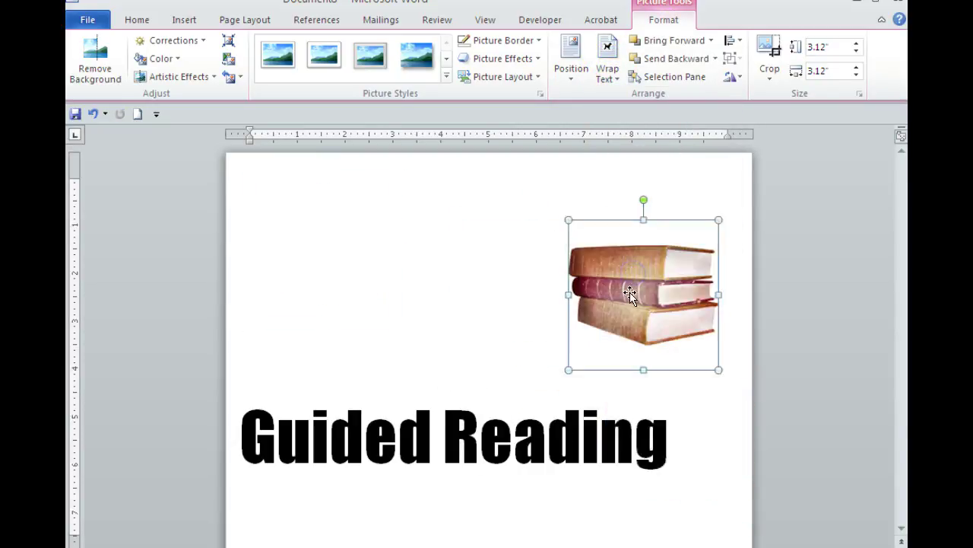
# - Set the font size of the "Guided Reading" text to 90
pyautogui.click(526, 436)
pyautogui.moveTo(678, 437); pyautogui.dragTo(281, 432)
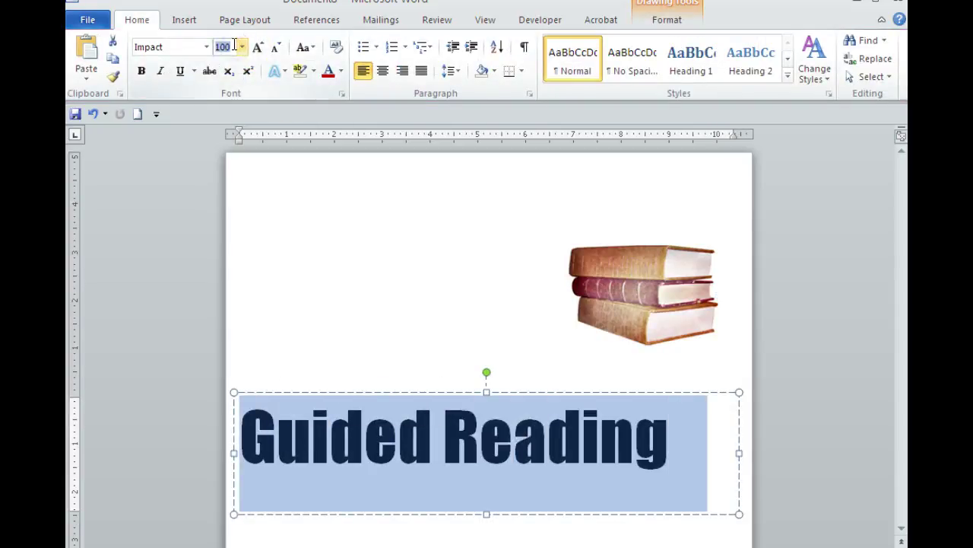
pyautogui.press('Return')
pyautogui.click(391, 259)
# - Shrink the books picture and place it beside the end of "Guided Reading", within the page's right edge
pyautogui.click(646, 284)
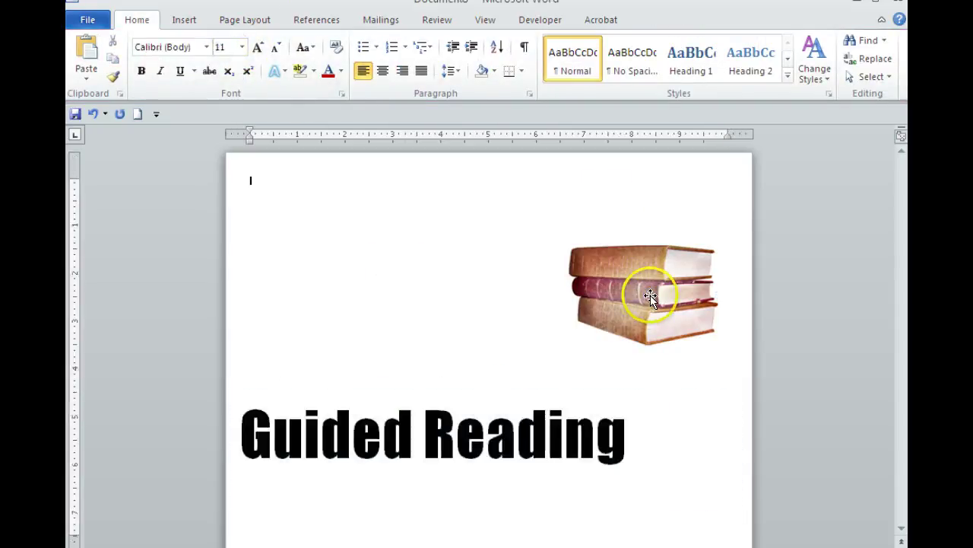
pyautogui.moveTo(634, 266); pyautogui.dragTo(684, 402)
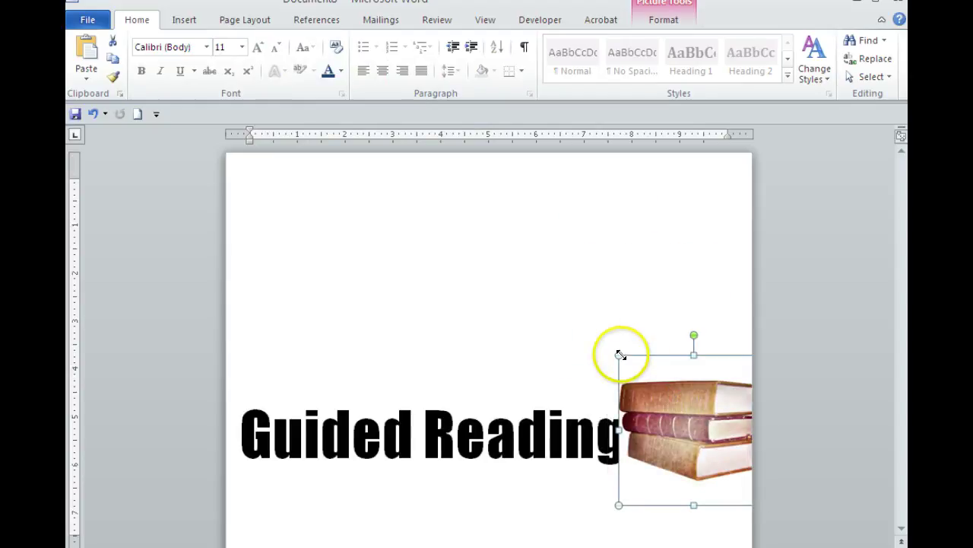
pyautogui.moveTo(619, 354); pyautogui.dragTo(666, 421)
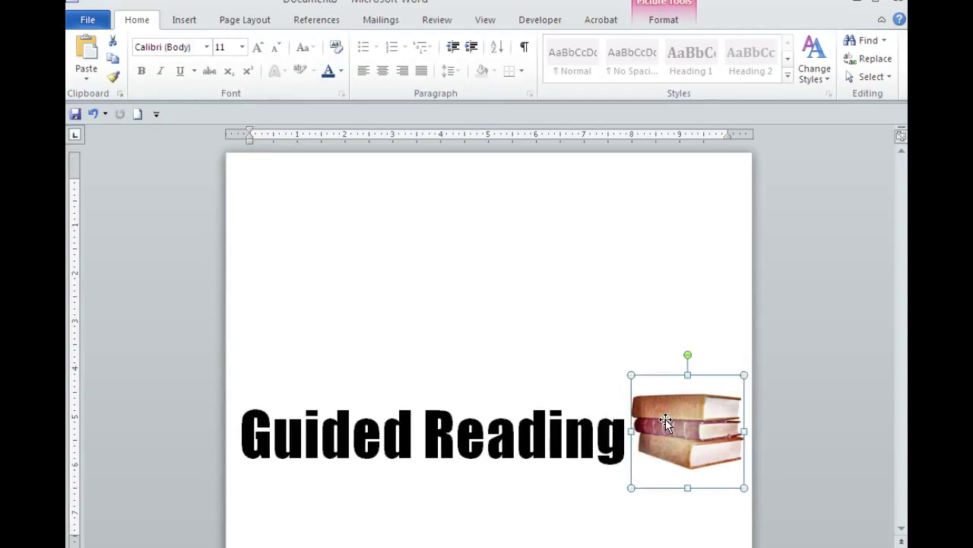
pyautogui.click(645, 320)
pyautogui.moveTo(672, 405); pyautogui.dragTo(677, 414)
pyautogui.click(561, 366)
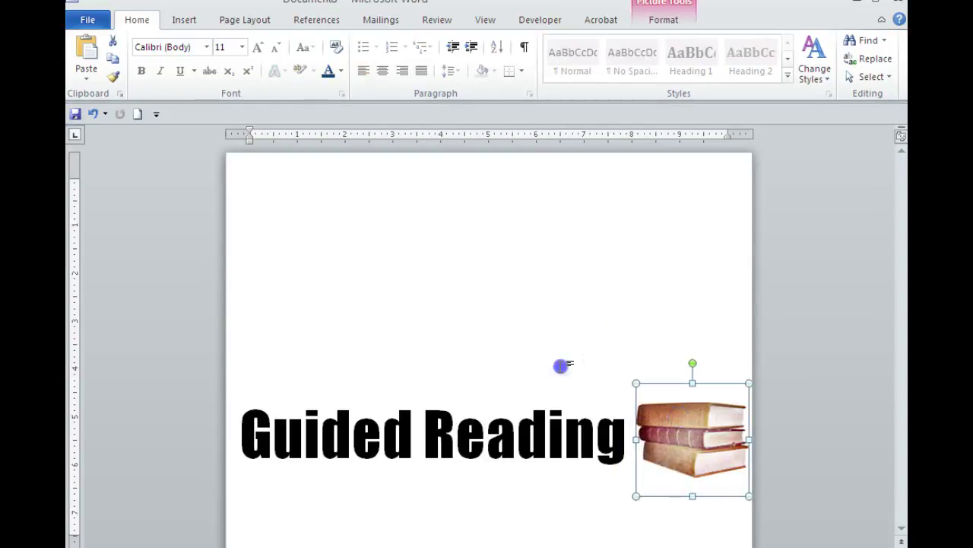
# - Draw a text box about 3 inches wide above the word "Guided" and enter "Group A" in it
pyautogui.click(185, 20)
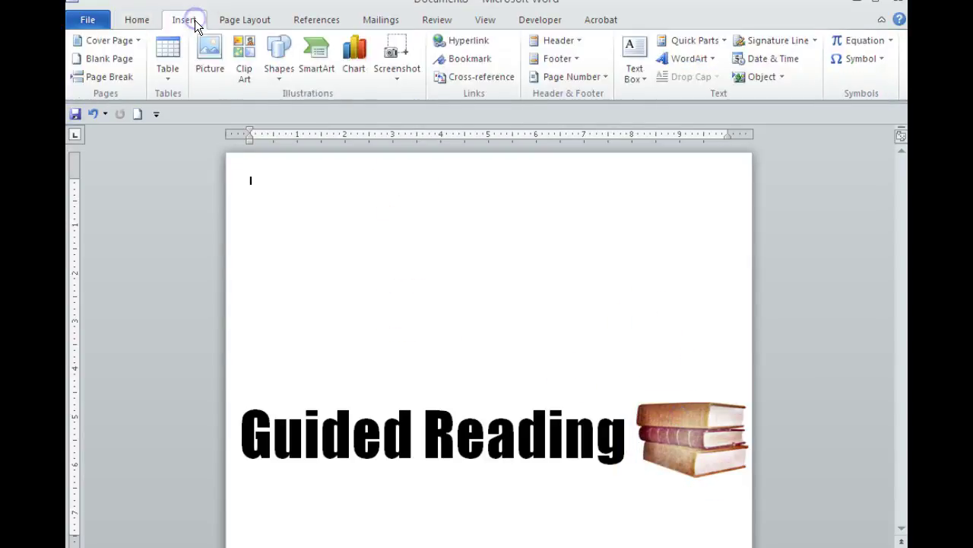
pyautogui.click(634, 61)
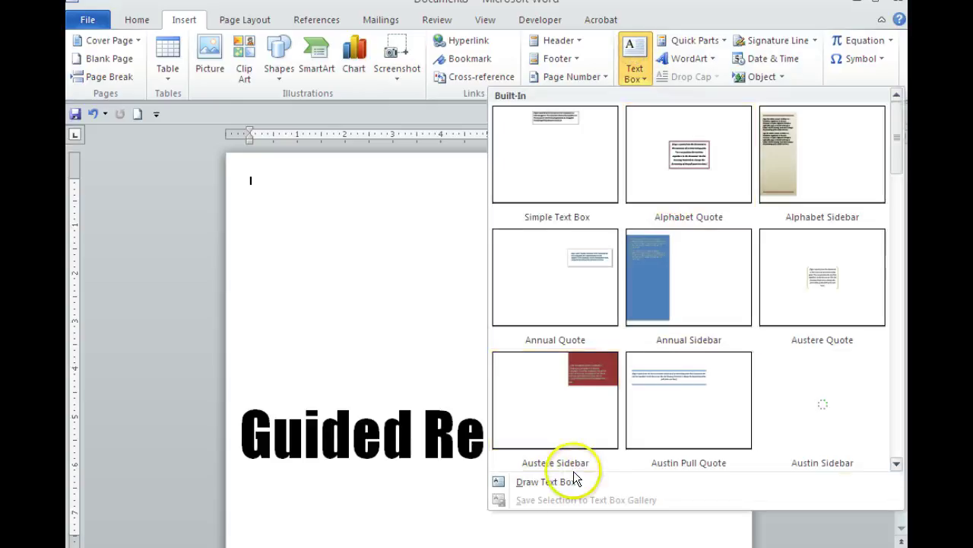
pyautogui.click(546, 481)
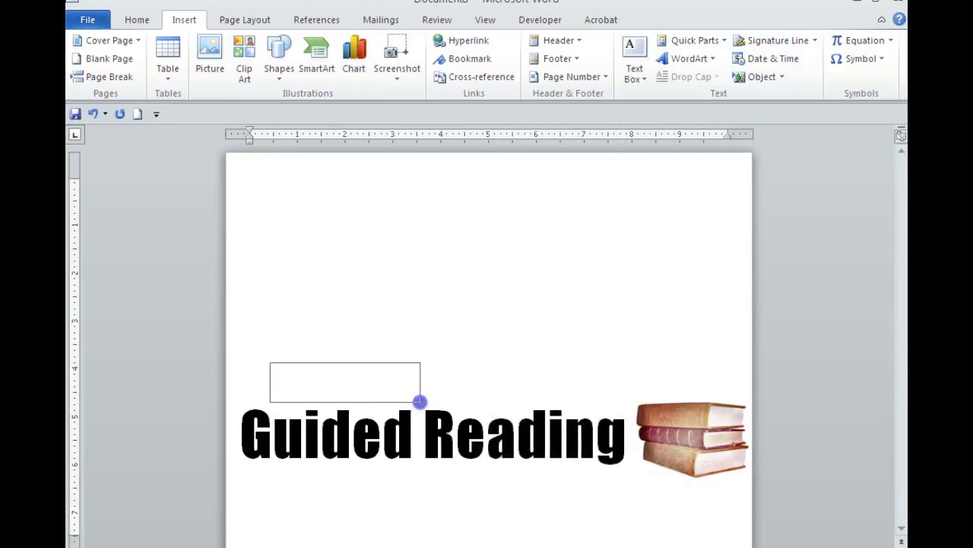
pyautogui.moveTo(414, 401); pyautogui.dragTo(415, 402)
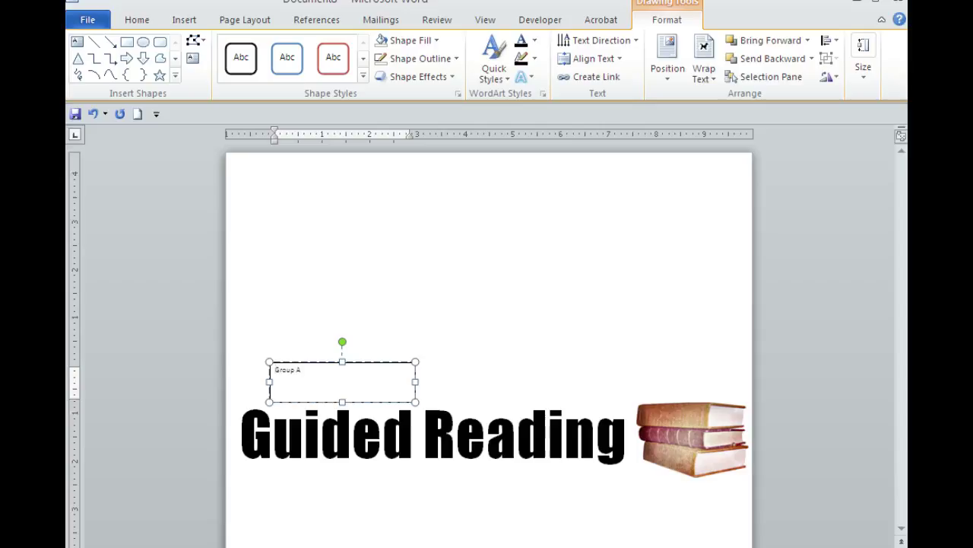
# - Format the "Group A" text in Cambria (Headings) at size 36
pyautogui.moveTo(304, 386); pyautogui.dragTo(202, 367)
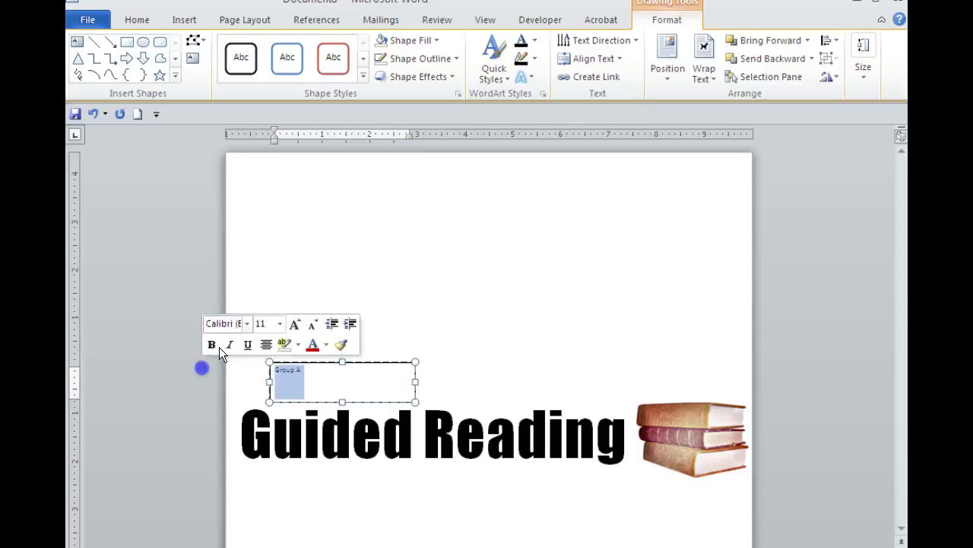
pyautogui.click(126, 20)
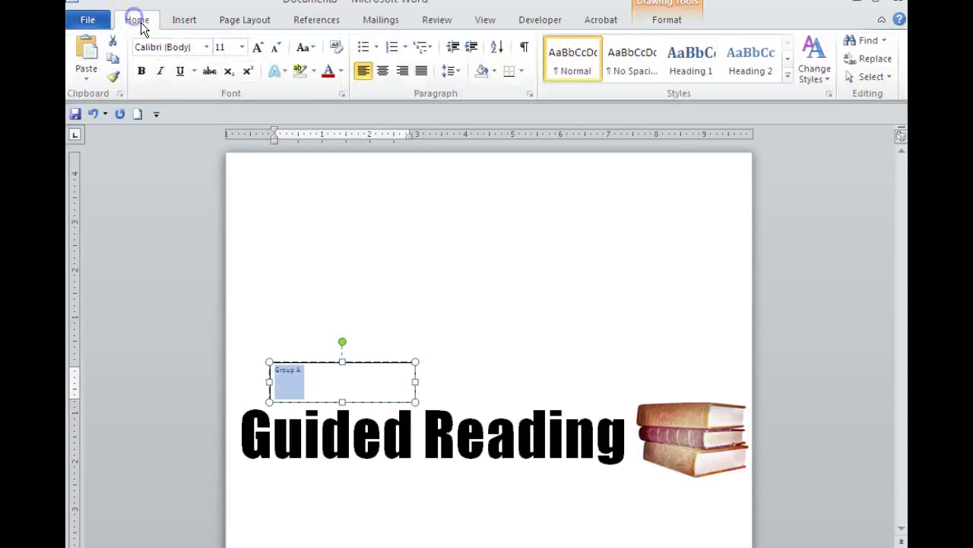
pyautogui.click(205, 46)
pyautogui.click(205, 142)
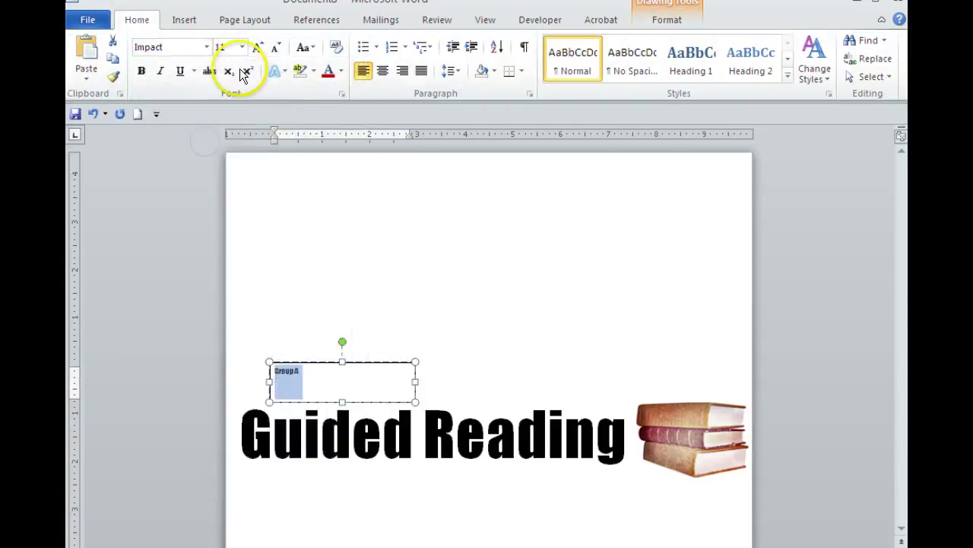
pyautogui.click(206, 47)
pyautogui.click(192, 90)
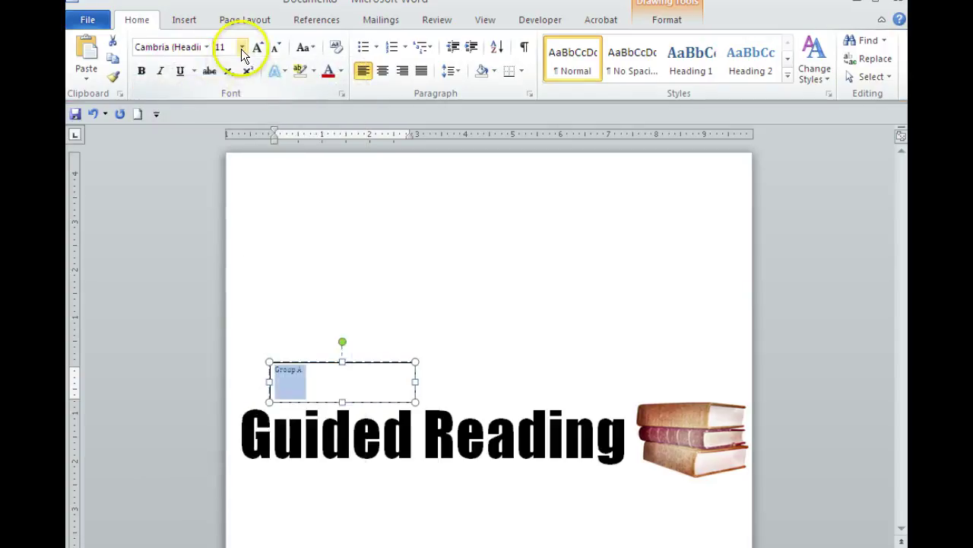
pyautogui.click(241, 49)
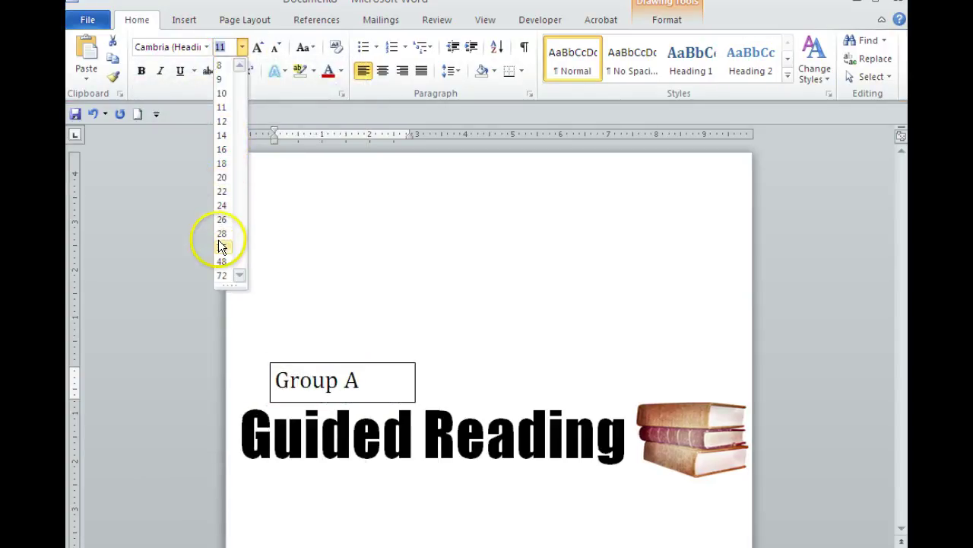
pyautogui.click(259, 254)
pyautogui.click(450, 380)
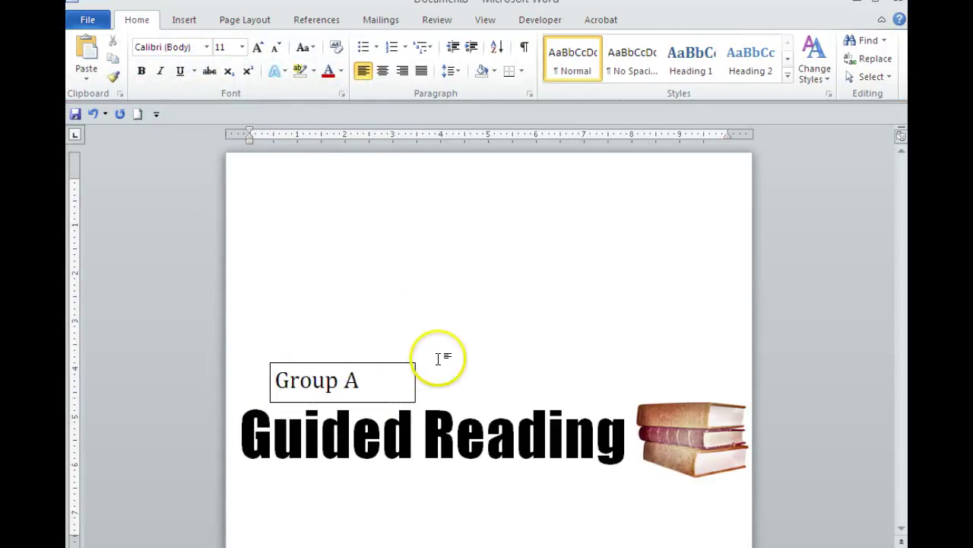
# - Remove the outline and the fill from the "Group A" text box
pyautogui.click(406, 370)
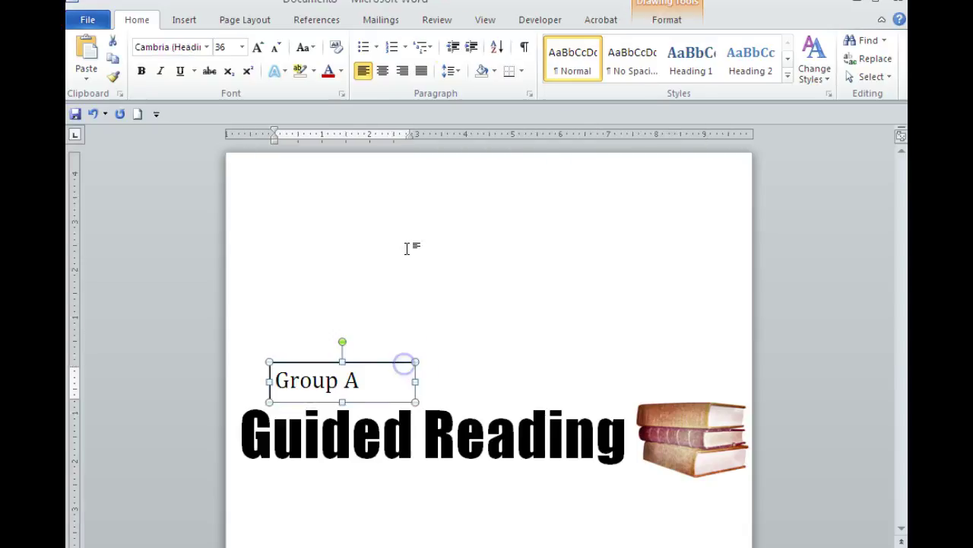
pyautogui.click(675, 23)
pyautogui.click(436, 60)
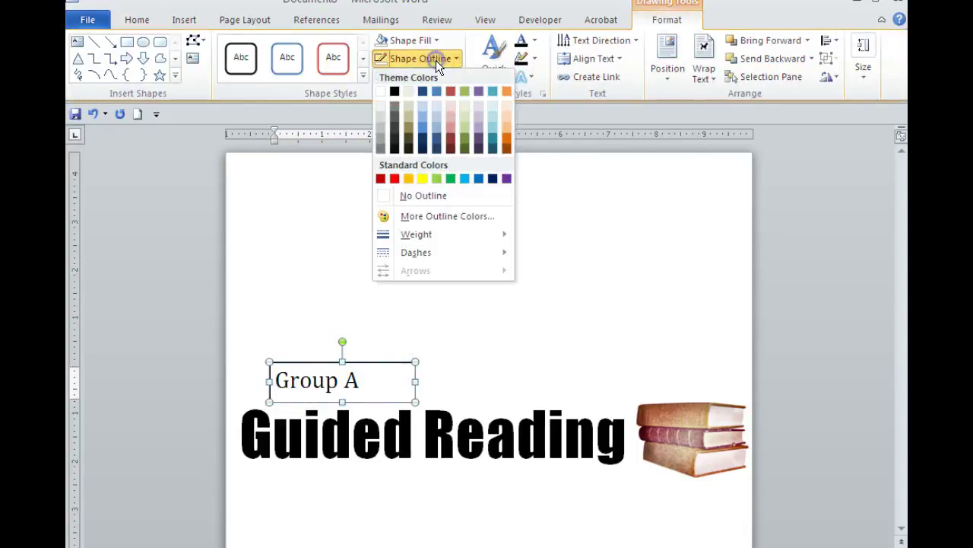
pyautogui.click(443, 197)
pyautogui.click(434, 40)
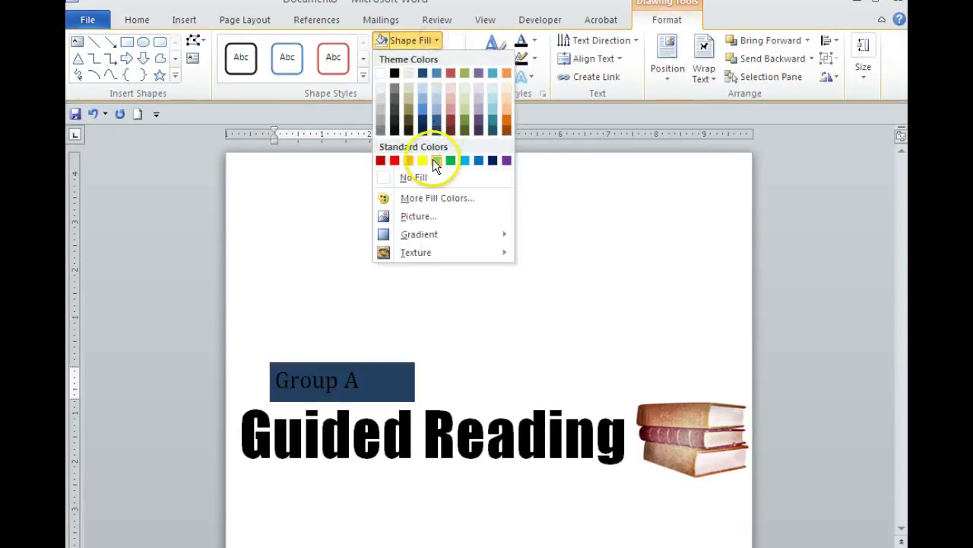
pyautogui.click(431, 178)
pyautogui.click(500, 348)
# - Move the "Group A" text box slightly down and left, closer to "Guided Reading"
pyautogui.click(365, 374)
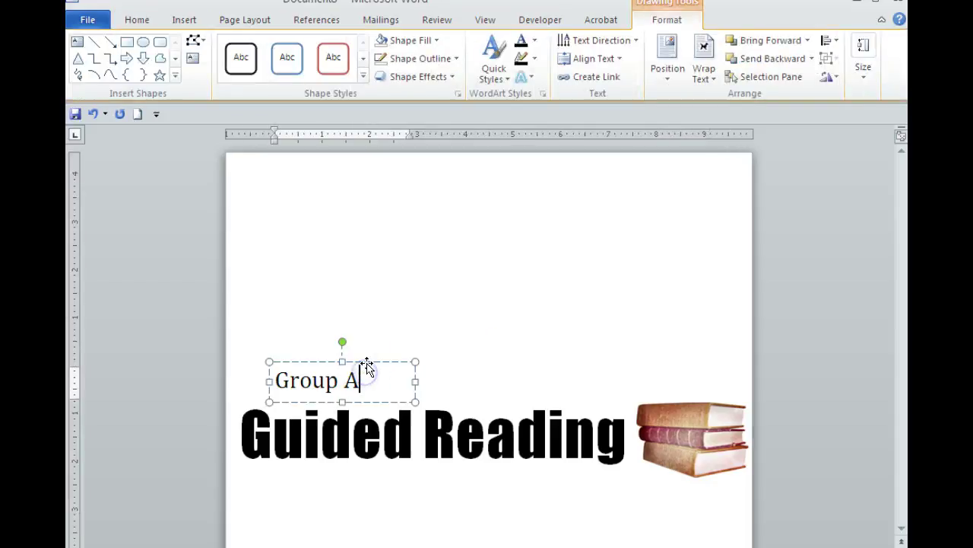
pyautogui.moveTo(370, 373); pyautogui.dragTo(365, 378)
pyautogui.click(474, 366)
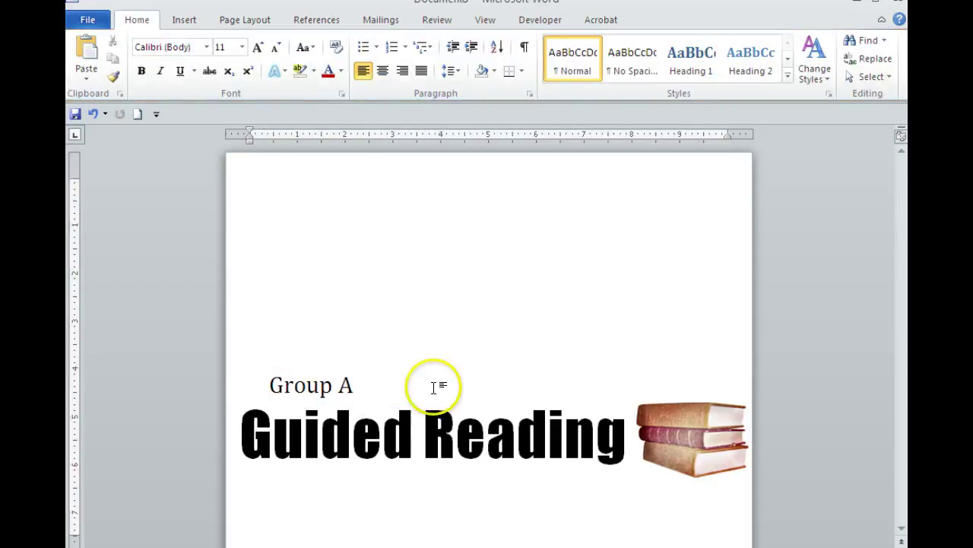
pyautogui.click(371, 386)
pyautogui.click(536, 365)
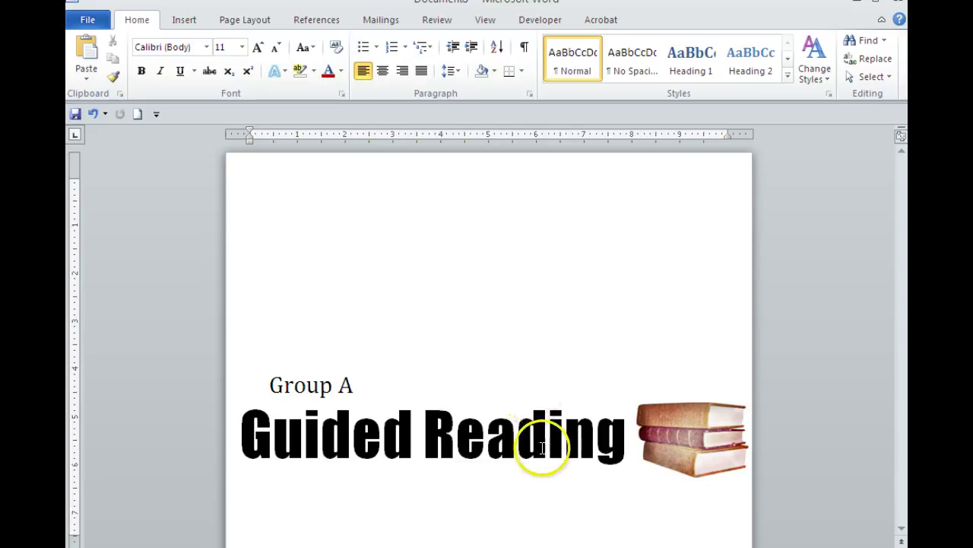
# - Duplicate the "Guided Reading" text box and place the copy in the upper half of the page
pyautogui.click(494, 435)
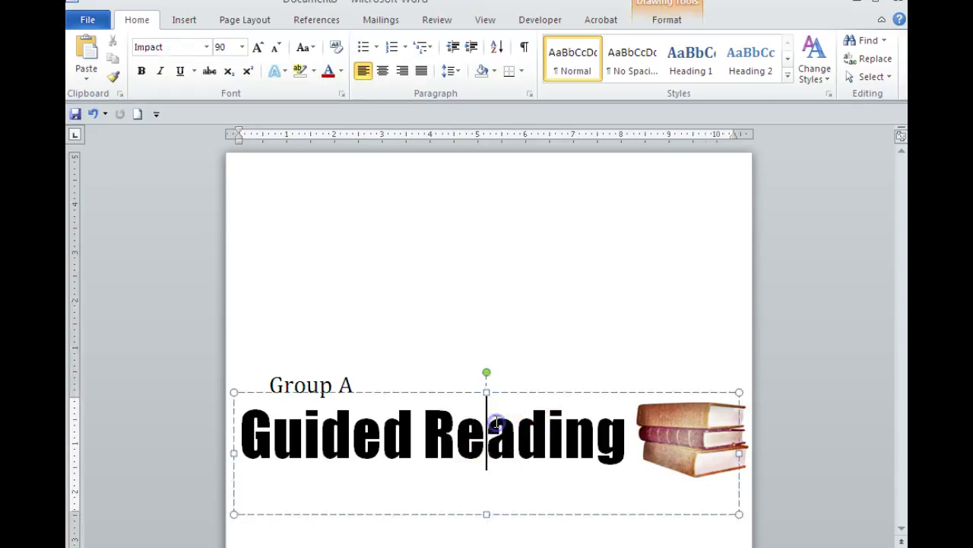
pyautogui.rightClick(538, 391)
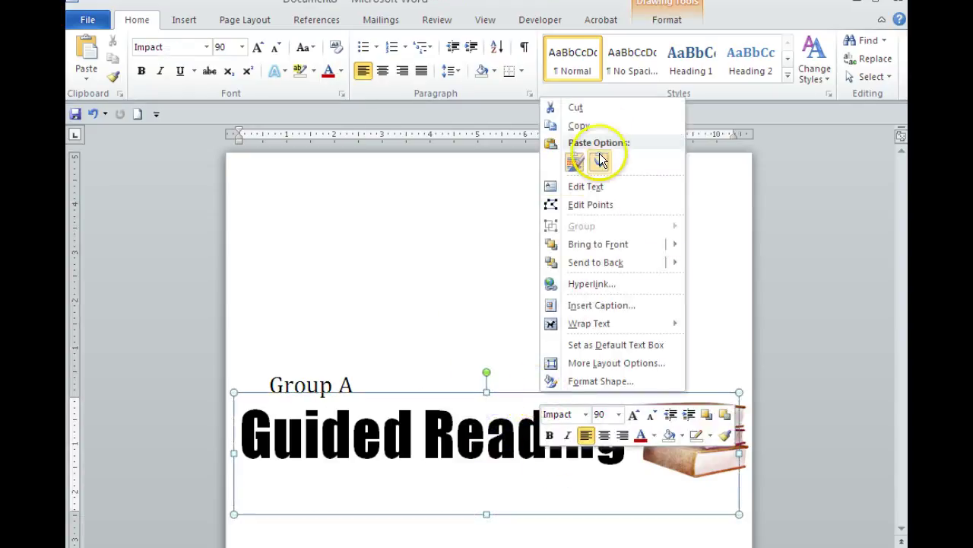
pyautogui.click(597, 125)
pyautogui.click(375, 239)
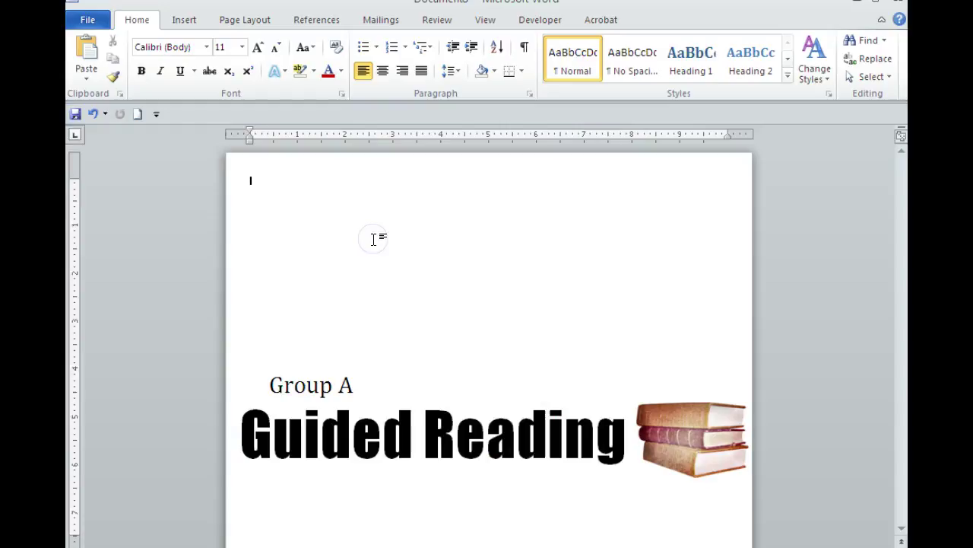
pyautogui.hotkey('ctrl', 'v')
pyautogui.moveTo(539, 402); pyautogui.dragTo(524, 199)
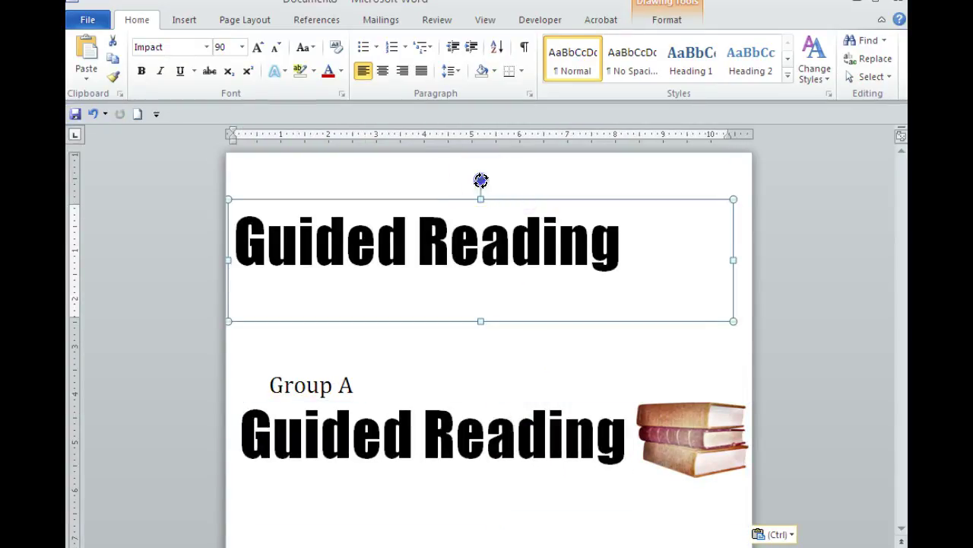
# - Rotate the upper "Guided Reading" text box 180 degrees so it reads upside down
pyautogui.moveTo(502, 177); pyautogui.dragTo(482, 323)
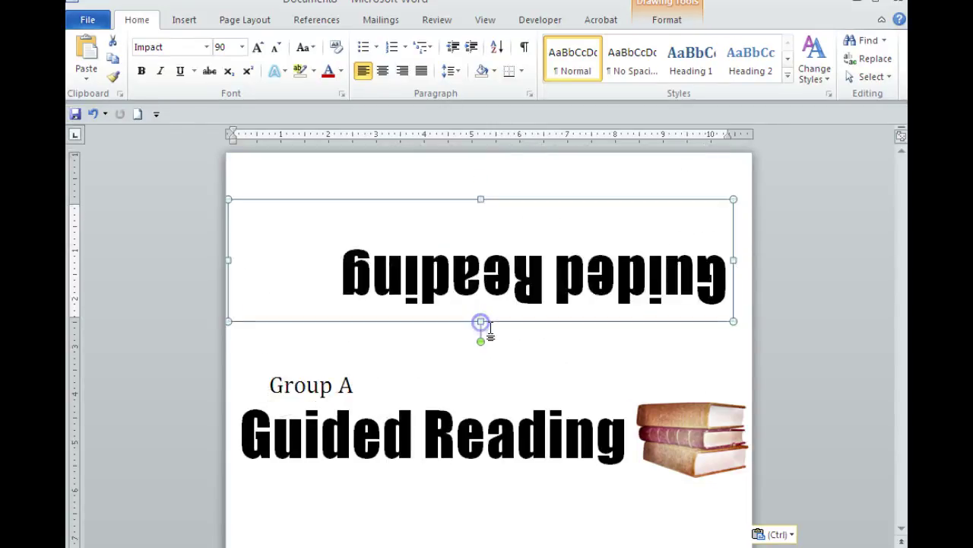
pyautogui.click(561, 363)
pyautogui.click(625, 353)
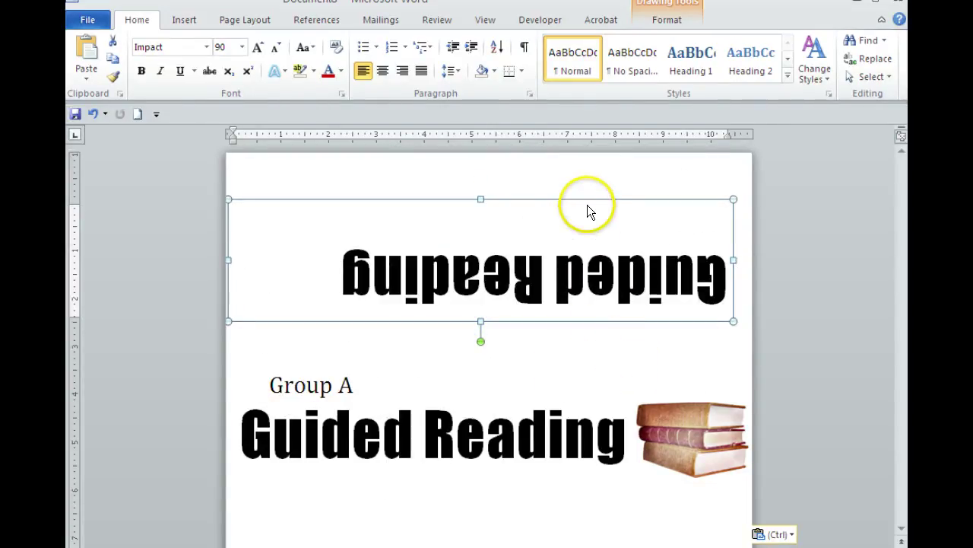
# - Nudge the upside-down "Guided Reading" text box up and slightly right to mirror the lower heading
pyautogui.press('Up')
pyautogui.press('Up')
pyautogui.press('Up')
pyautogui.press('Up')
pyautogui.press('Up')
pyautogui.press('Up')
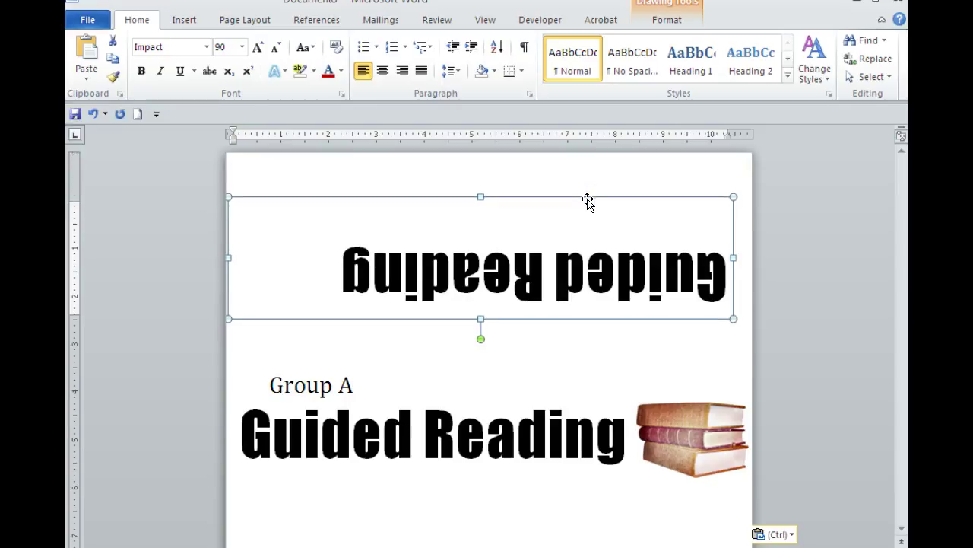
pyautogui.press('Right')
pyautogui.press('Right')
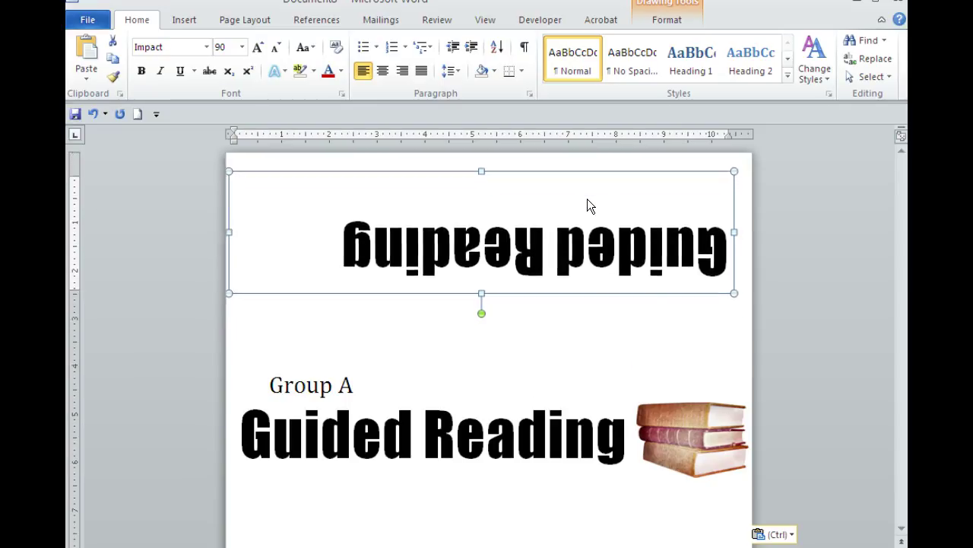
pyautogui.press('Down')
pyautogui.click(576, 335)
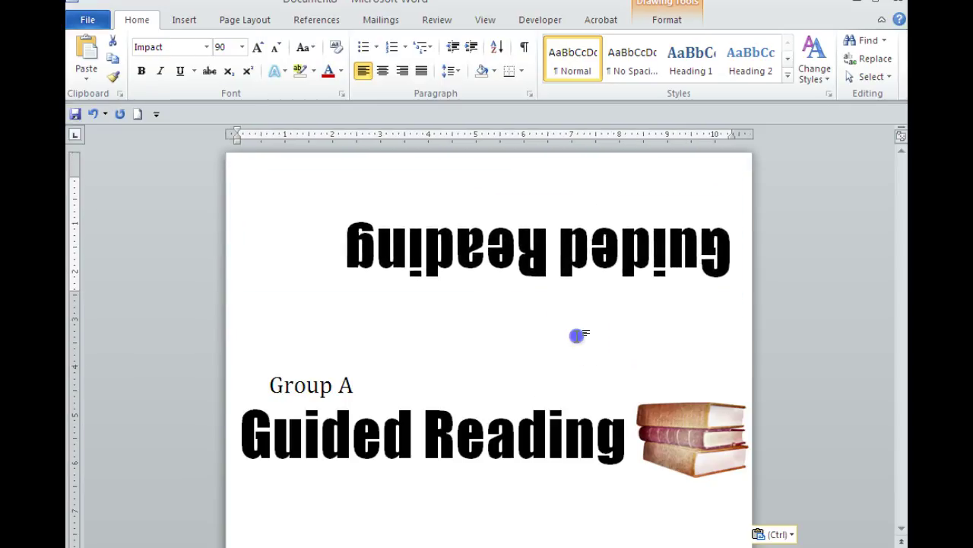
# - Duplicate the "Group A" text box and place the copy just below the upside-down "Guided Reading" heading
pyautogui.click(357, 386)
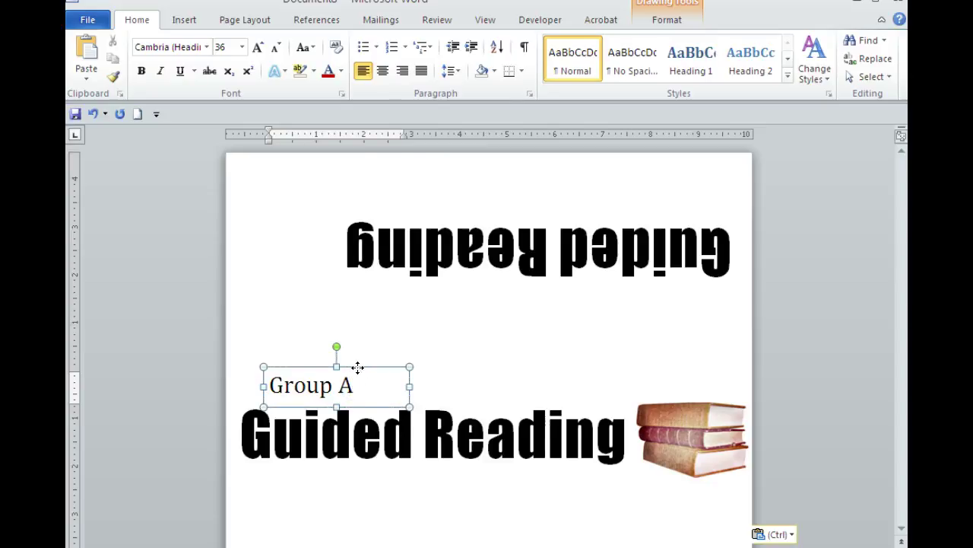
pyautogui.rightClick(358, 367)
pyautogui.click(423, 100)
pyautogui.click(611, 335)
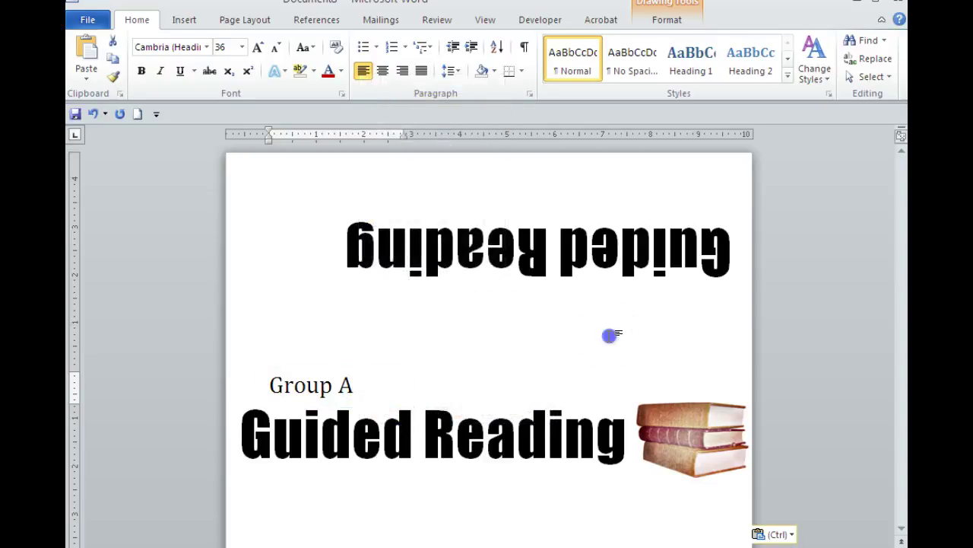
pyautogui.rightClick(608, 352)
pyautogui.click(643, 134)
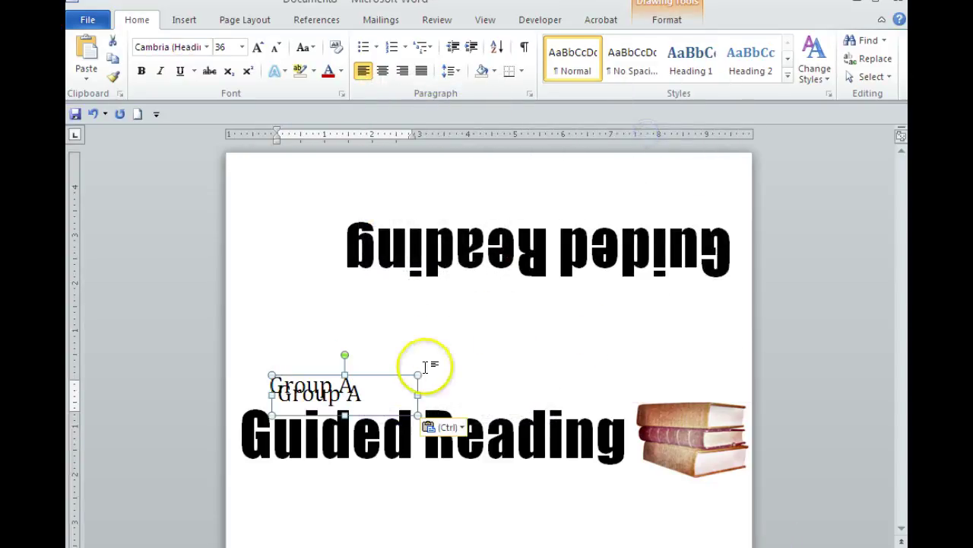
pyautogui.moveTo(394, 378); pyautogui.dragTo(645, 324)
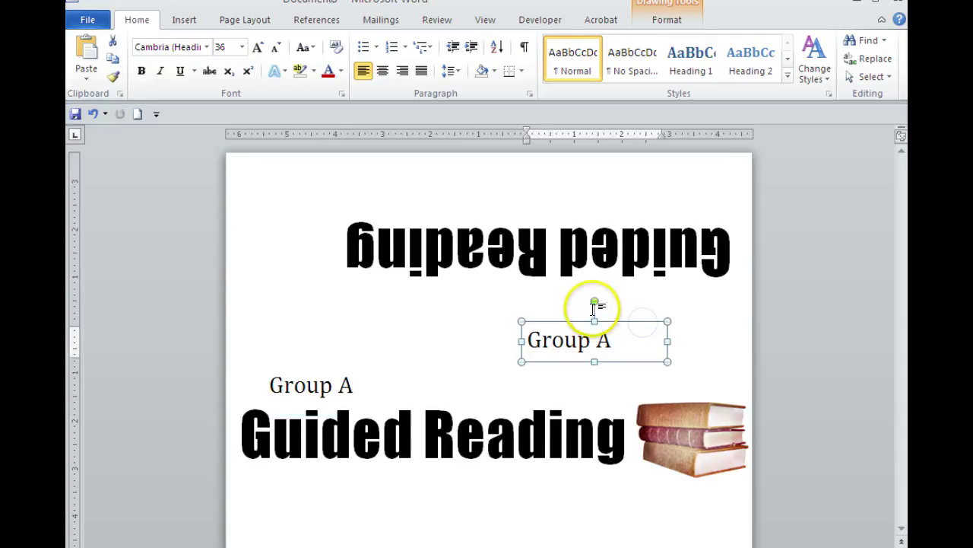
# - Rotate the copied "Group A" text box 180 degrees and nudge it up and right, close to the upside-down heading
pyautogui.moveTo(594, 304); pyautogui.dragTo(596, 366)
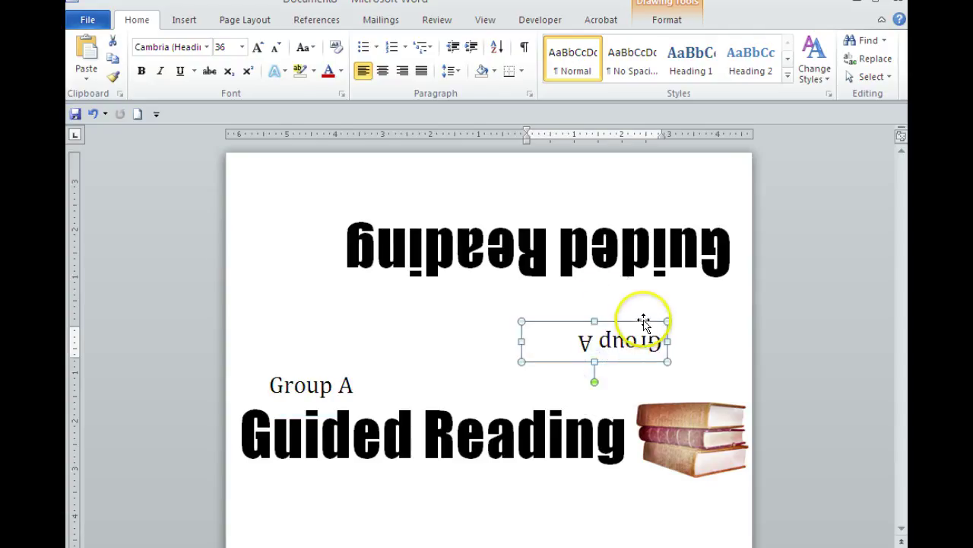
pyautogui.press('Up')
pyautogui.press('Up')
pyautogui.press('Up')
pyautogui.press('Up')
pyautogui.press('Up')
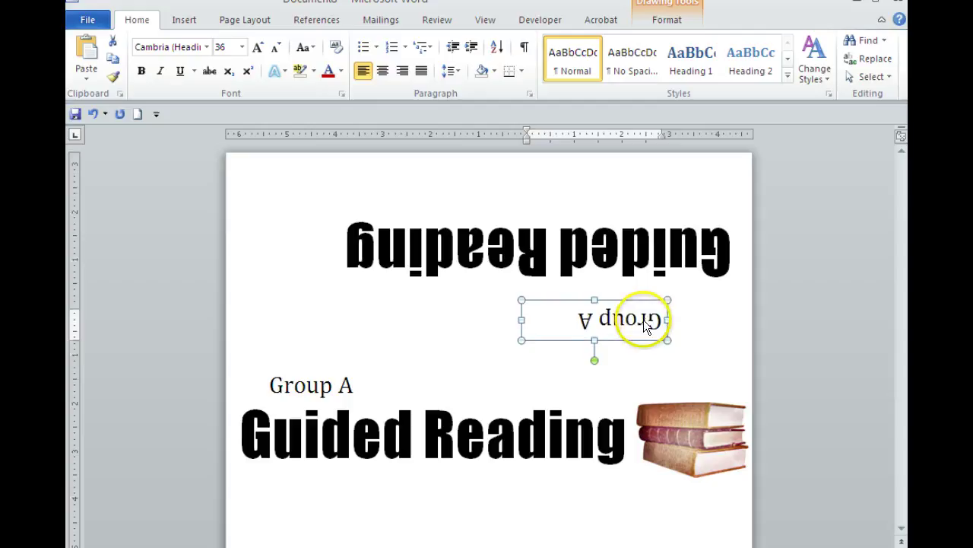
pyautogui.press('Up')
pyautogui.press('Right')
pyautogui.press('Right')
pyautogui.press('Right')
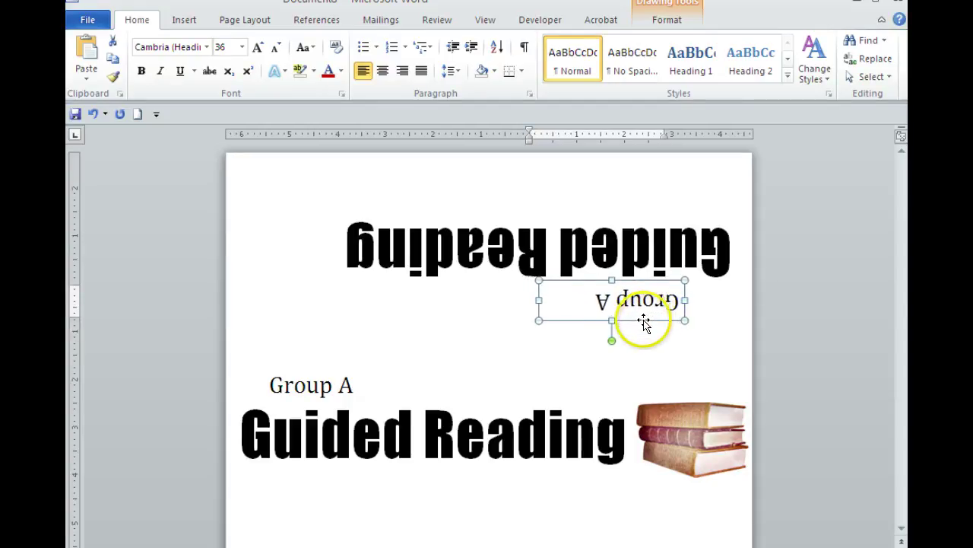
pyautogui.click(583, 374)
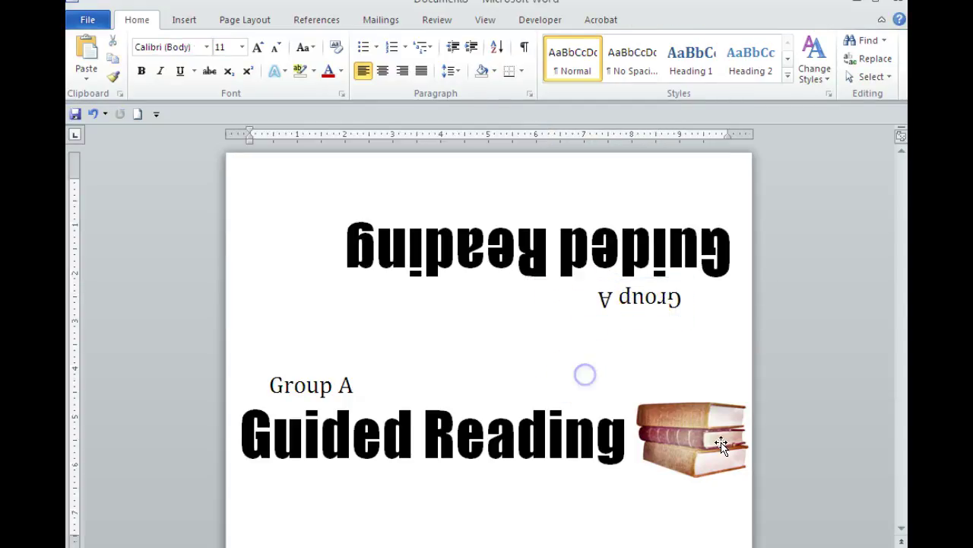
# - Duplicate the books picture and move the copy to the left side of the page's upper half
pyautogui.click(705, 435)
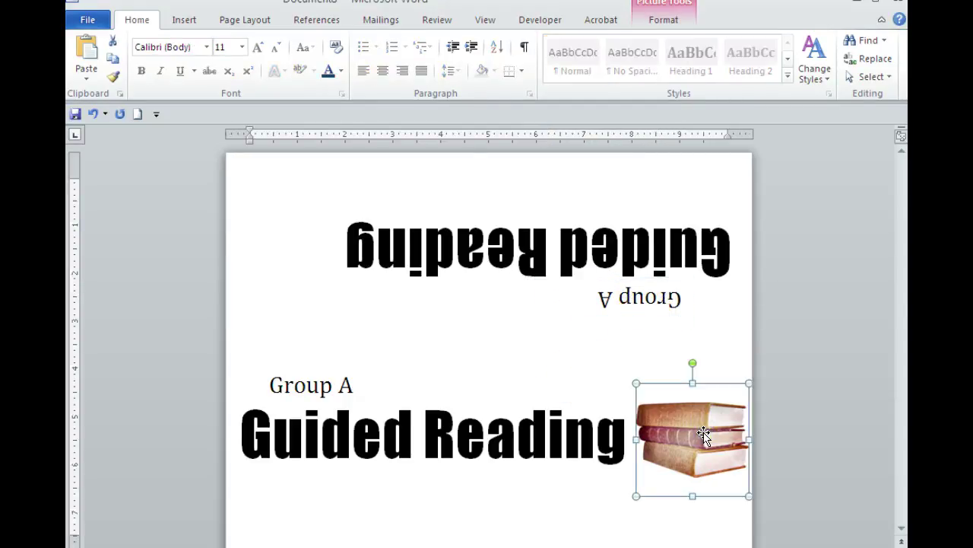
pyautogui.rightClick(704, 435)
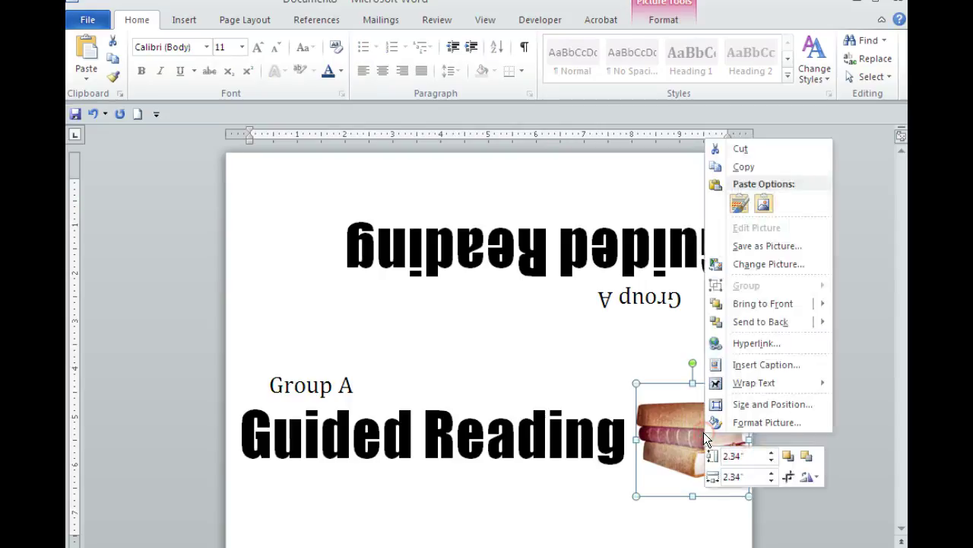
pyautogui.click(747, 162)
pyautogui.click(312, 322)
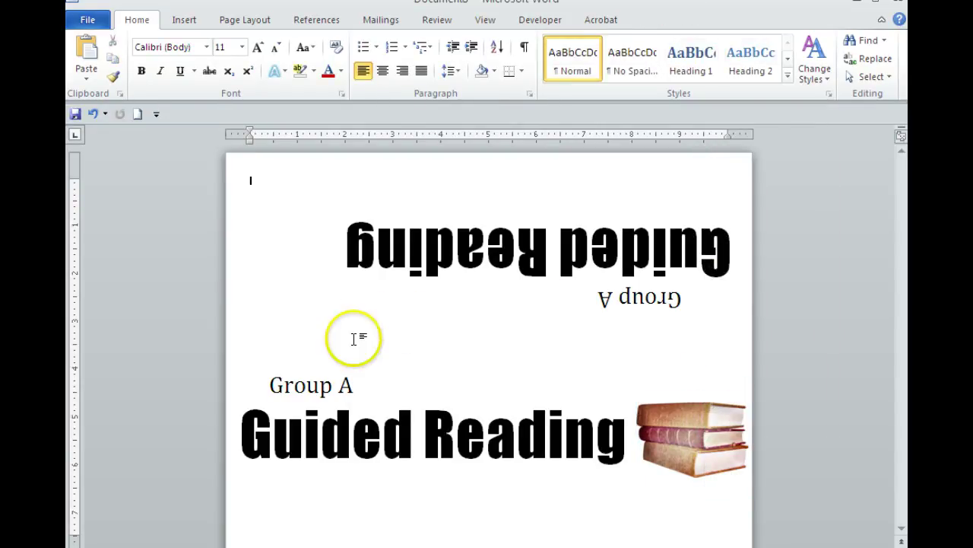
pyautogui.rightClick(300, 320)
pyautogui.click(336, 112)
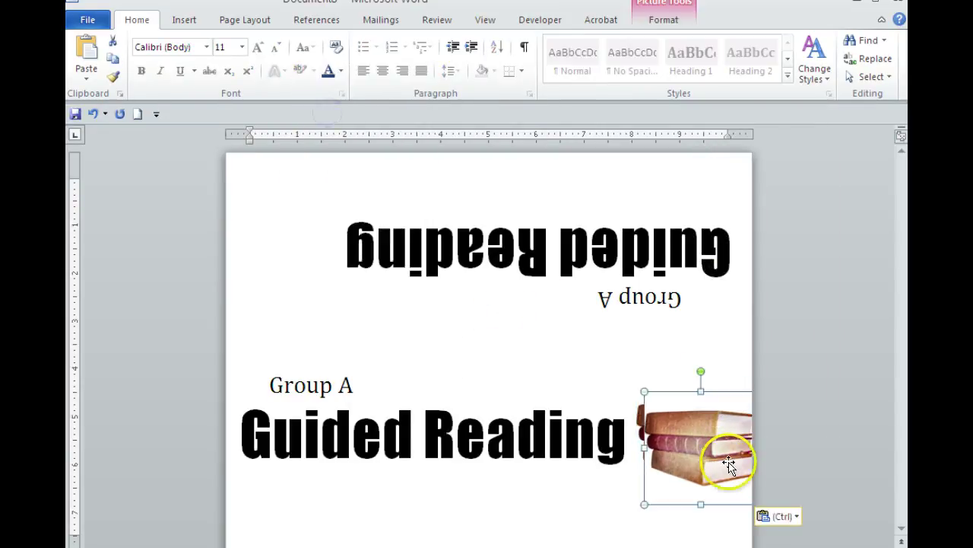
pyautogui.moveTo(703, 451); pyautogui.dragTo(262, 318)
# - Rotate the copied books picture 180 degrees and fit it, slightly narrower, beside the upside-down "Guided Reading" heading
pyautogui.moveTo(311, 377); pyautogui.dragTo(308, 163)
pyautogui.moveTo(325, 211); pyautogui.dragTo(296, 227)
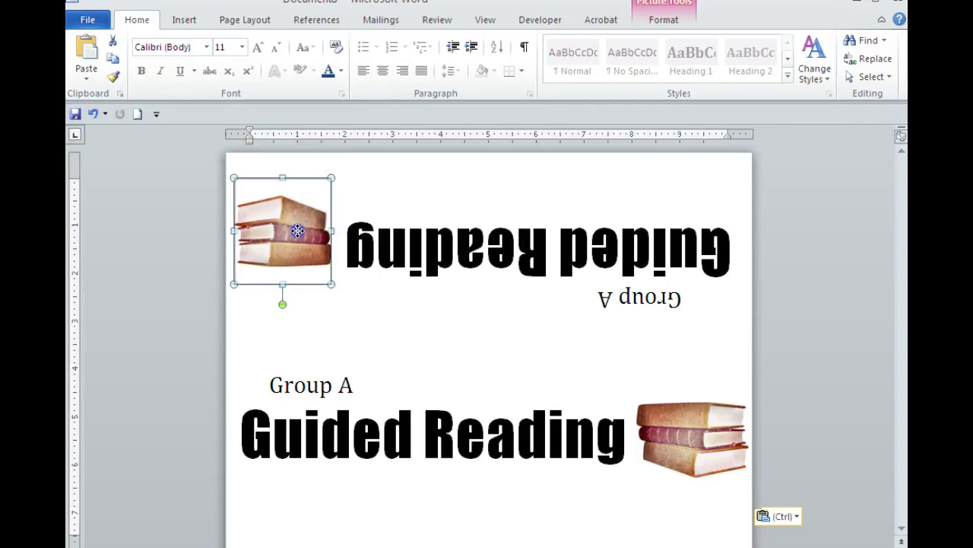
pyautogui.click(543, 366)
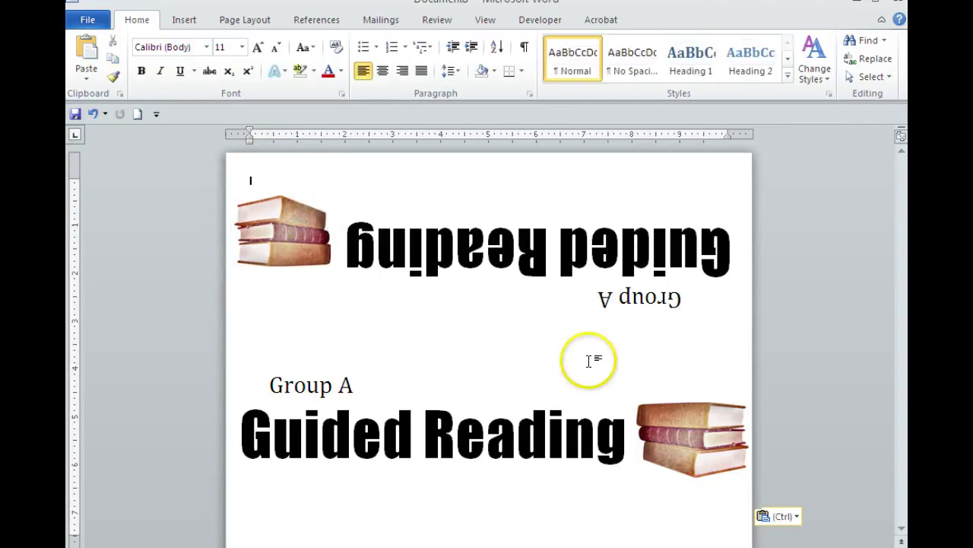
# - View the whole table tent page, then switch to the PowerPoint presentation and select slide 2 with the table tent photo
pyautogui.scroll(-2, 489, 319)
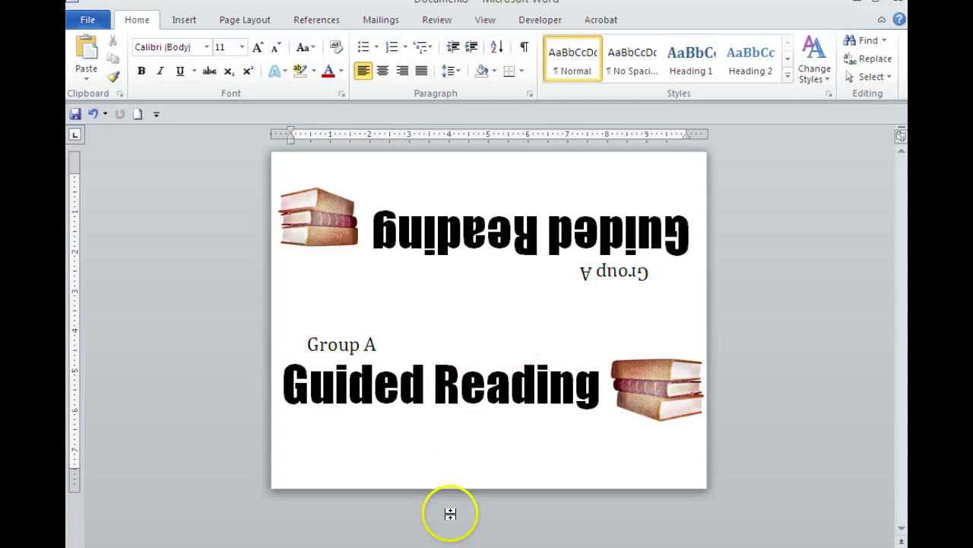
pyautogui.hotkey('alt', 'Tab')
pyautogui.click(152, 251)
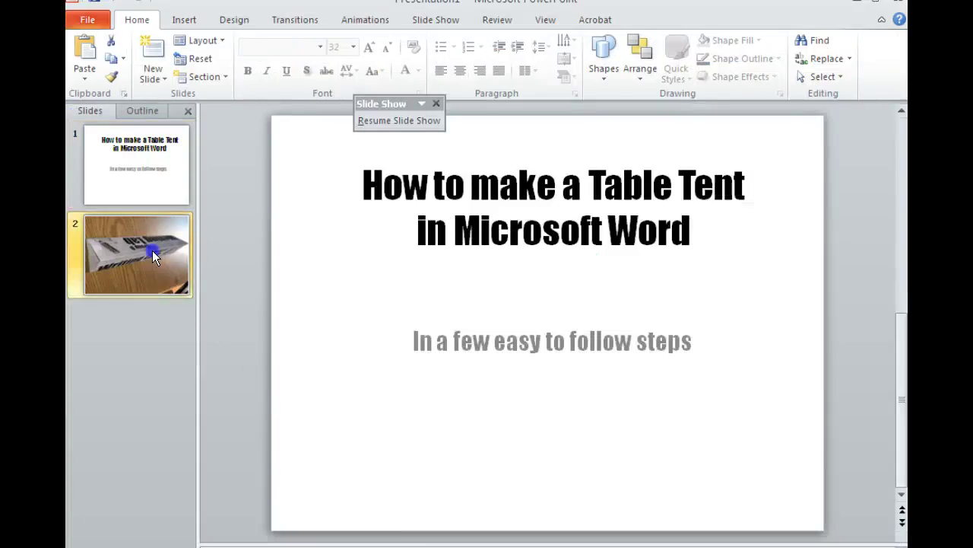